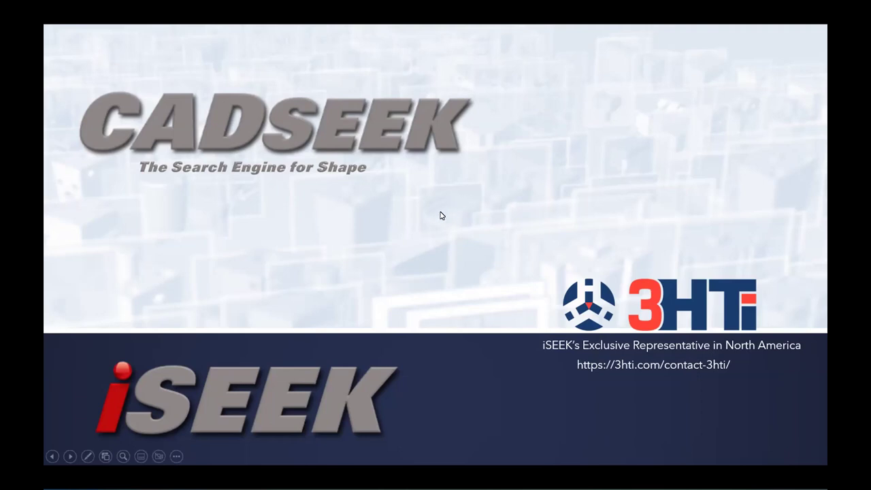
- Advance the slideshow one slide toward The Solution slide
click(440, 215)
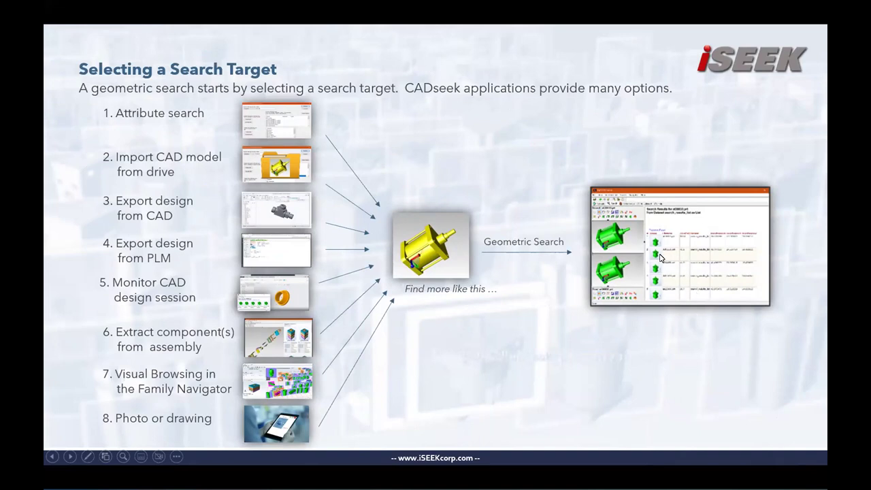
- Advance to the Live Demo slide and switch over to the CADSEEK Polaris window
click(540, 310)
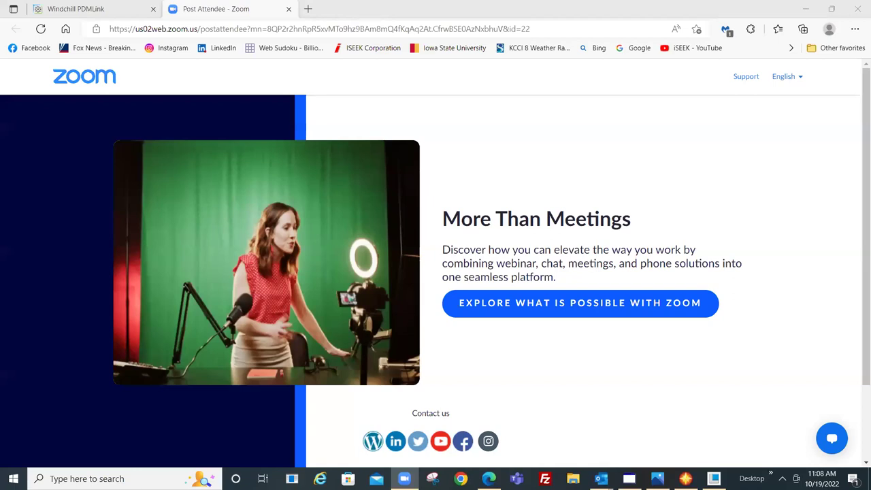
key(alt+Tab)
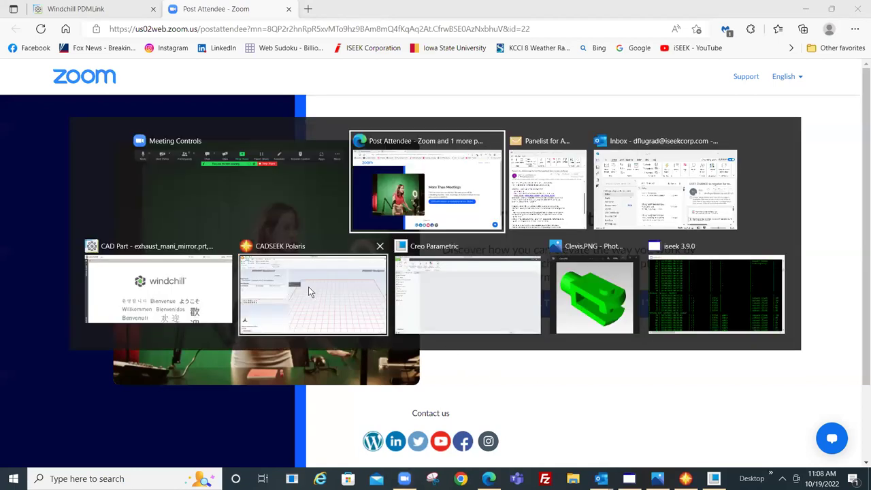
mouse_move(312, 289)
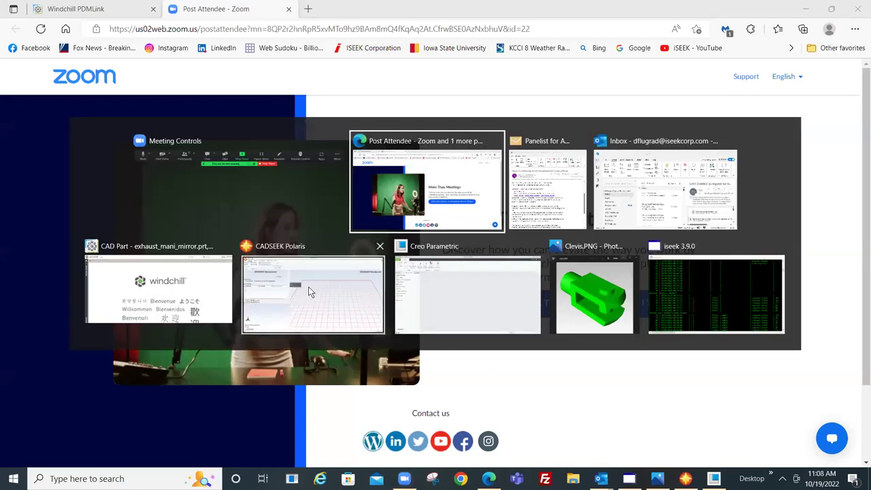
click(308, 286)
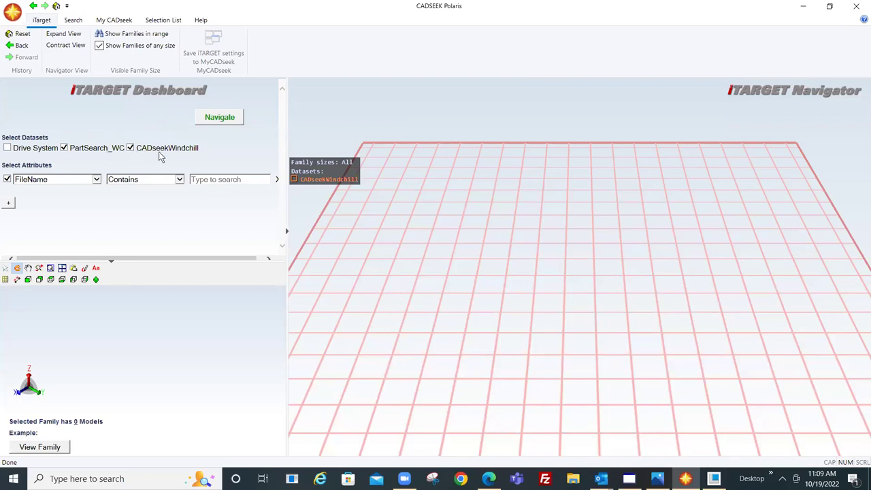
- Load the PartSearch_WC and CADseekWindchill part families into the Navigator, then orbit and zoom across them
click(216, 120)
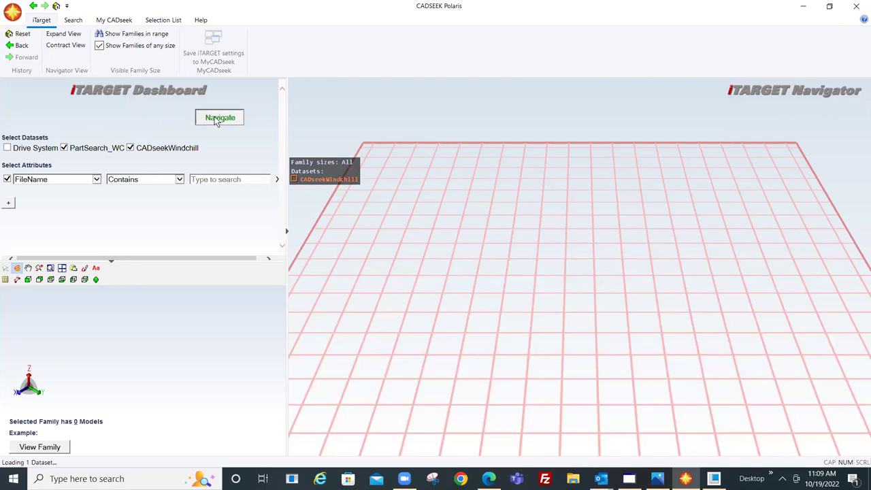
scroll(491, 204, down, 1)
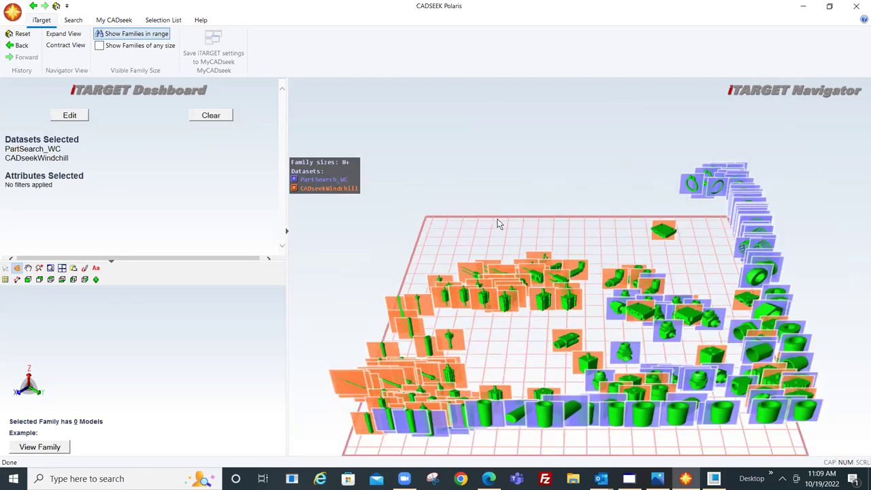
scroll(498, 224, up, 1)
scroll(498, 224, up, 1)
scroll(488, 210, up, 1)
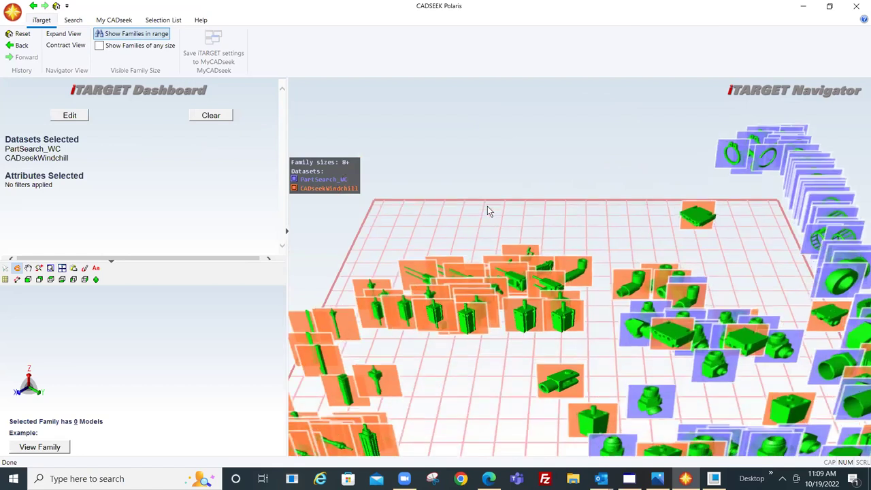
scroll(483, 201, up, 1)
scroll(475, 182, down, 1)
scroll(473, 179, up, 1)
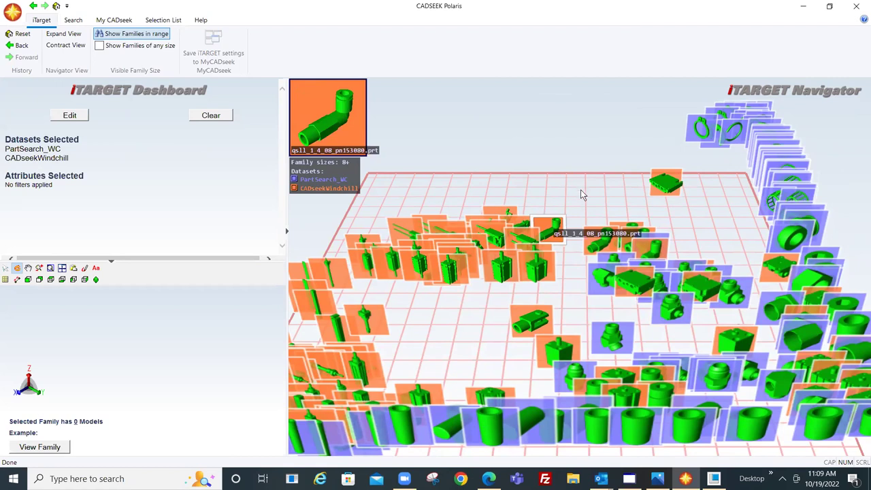
mouse_move(580, 195)
mouse_down()
mouse_move(558, 171)
mouse_move(611, 193)
mouse_up()
scroll(608, 191, up, 3)
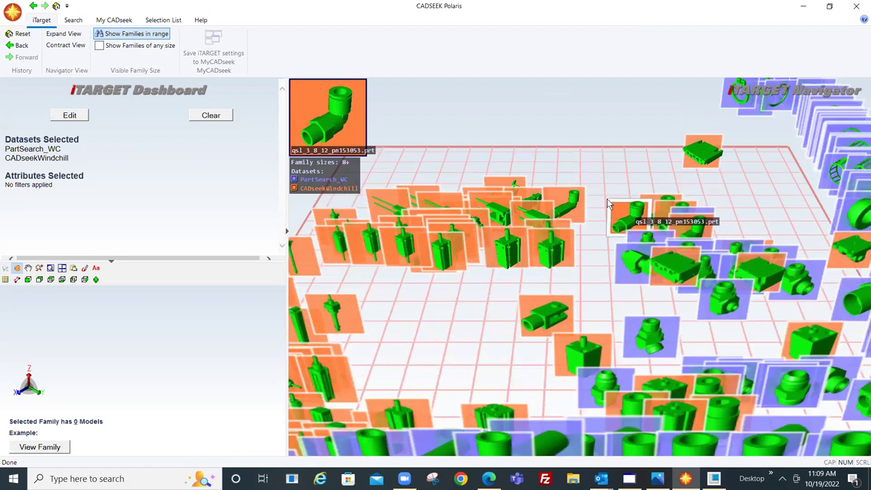
- Select the feng_050_100 family and rotate its preview model to see its side
click(533, 214)
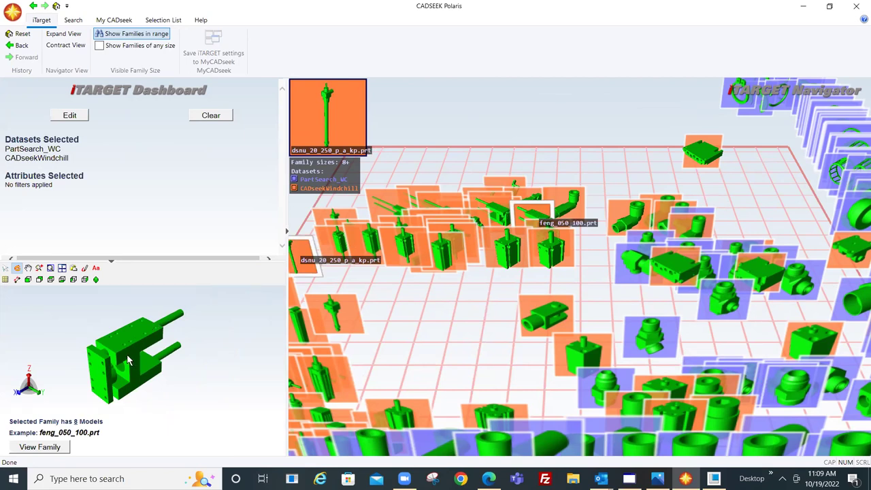
mouse_move(126, 361)
mouse_down()
mouse_move(93, 351)
mouse_move(150, 349)
mouse_up()
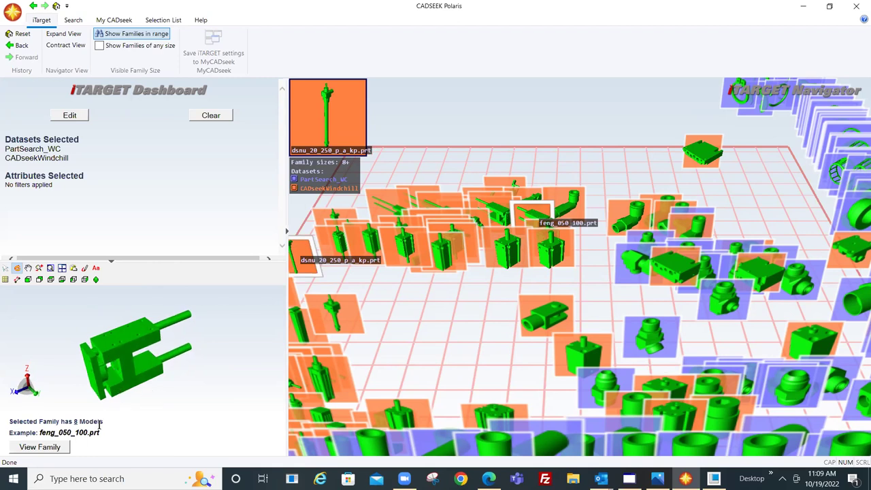
- Scroll through the attribute tables of all 8 feng_050_100 family members and back up
click(49, 449)
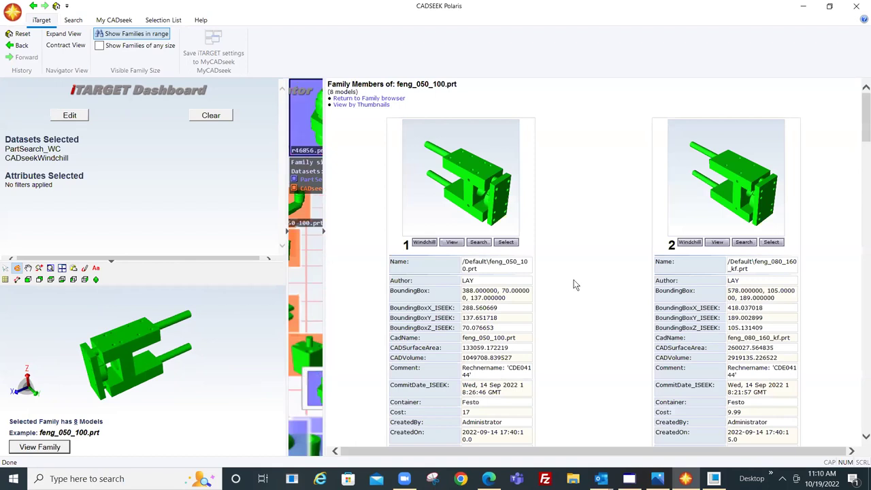
scroll(574, 318, down, 1)
scroll(574, 318, down, 1)
scroll(574, 318, down, 1)
scroll(575, 318, down, 1)
scroll(574, 318, down, 1)
scroll(575, 318, down, 1)
scroll(575, 318, down, 1)
scroll(574, 318, down, 1)
scroll(574, 318, down, 2)
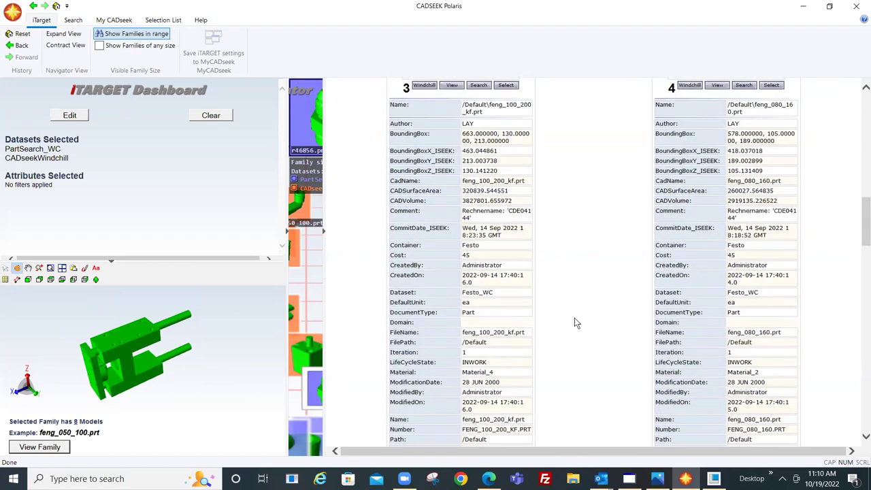
scroll(574, 318, down, 2)
scroll(574, 318, down, 2)
scroll(575, 323, down, 1)
scroll(574, 323, down, 1)
scroll(574, 322, up, 2)
scroll(575, 323, up, 1)
scroll(574, 322, up, 2)
scroll(574, 322, up, 2)
scroll(574, 323, up, 2)
scroll(574, 323, up, 2)
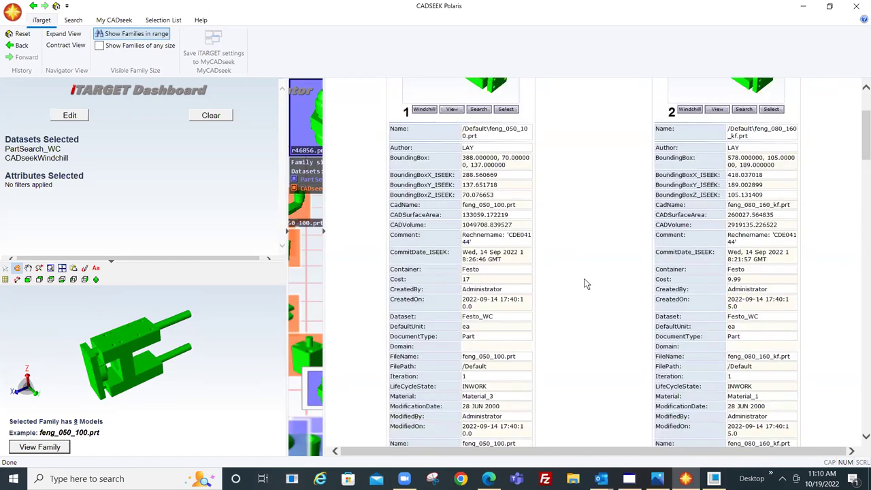
scroll(574, 322, up, 2)
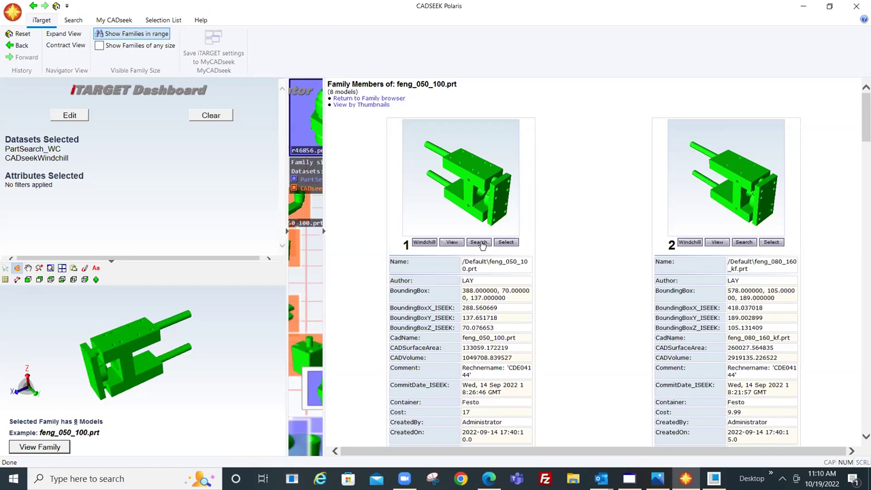
- Start a geometry search from feng_050_100.prt without keeping previous metadata values
click(480, 243)
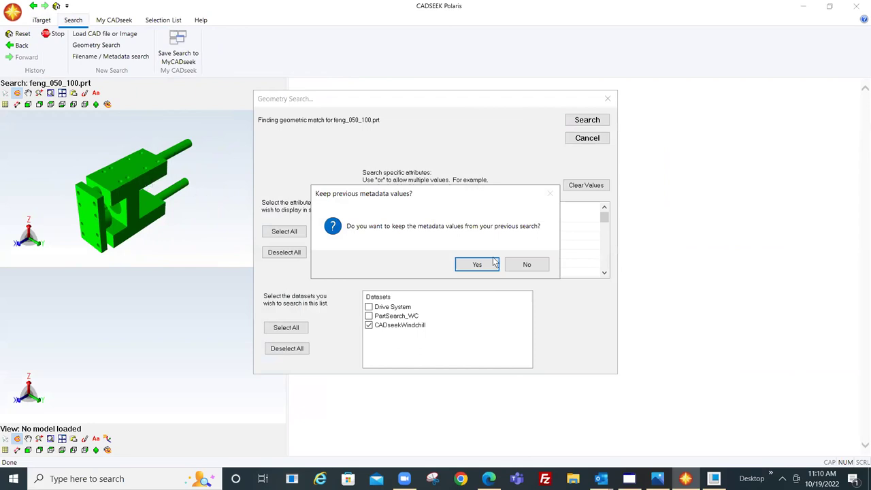
click(528, 266)
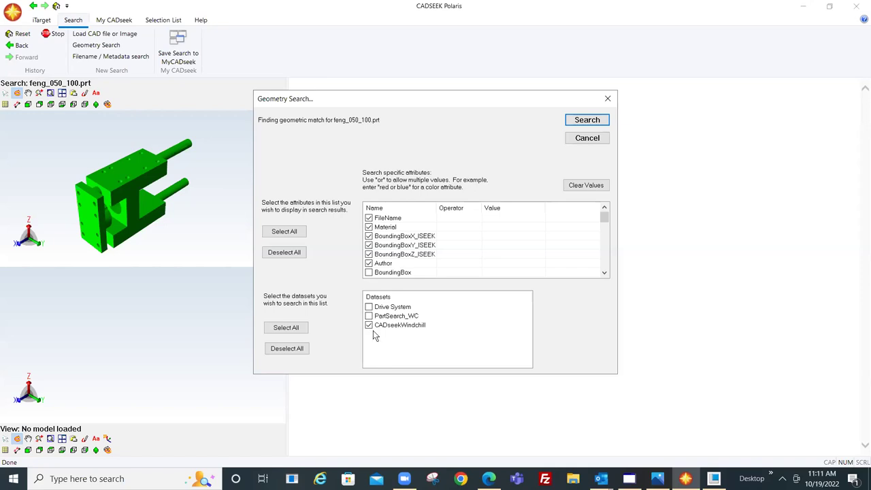
- Run the geometry search, returning 4 matches in CADseekWindchill
click(584, 121)
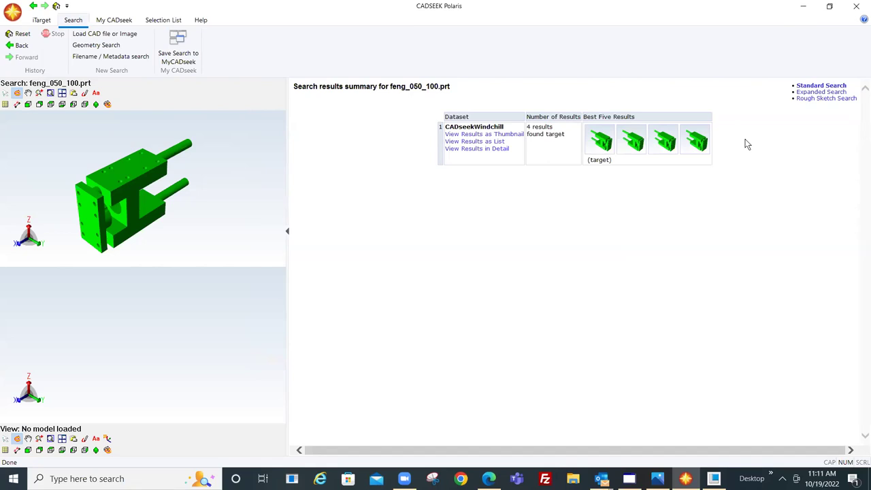
- Expand the search to 22 similar parts and browse them as thumbnails
click(808, 94)
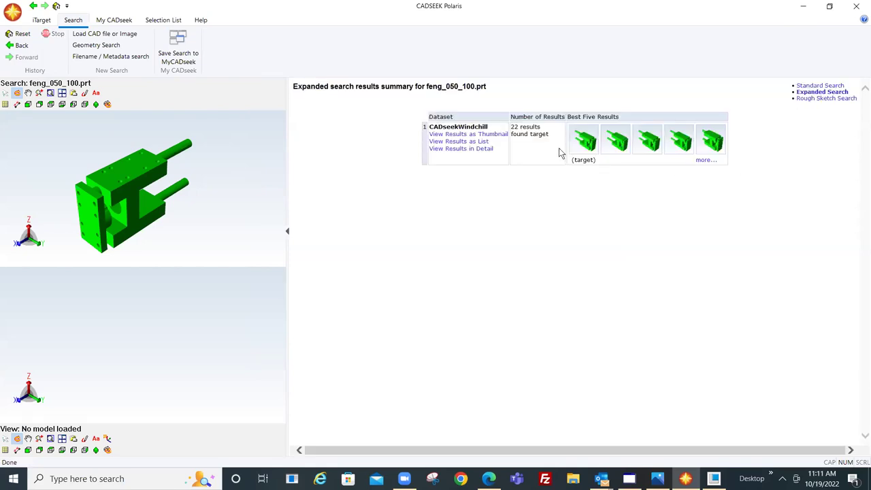
click(495, 136)
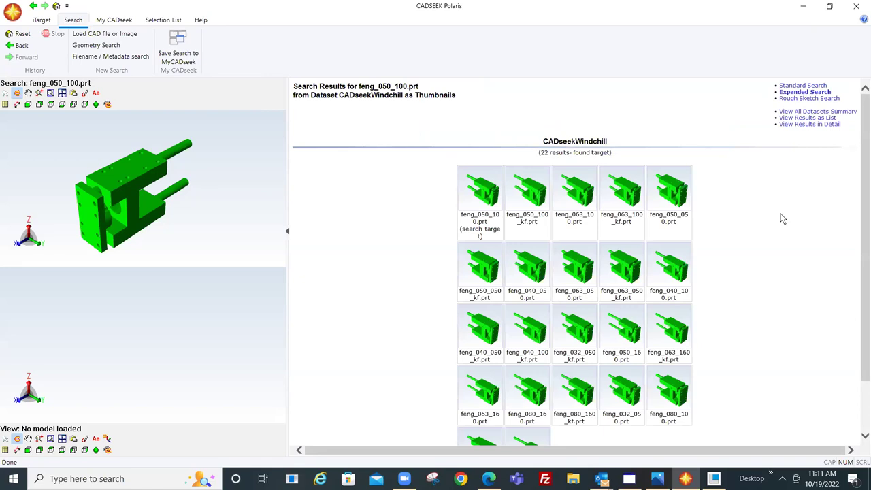
scroll(783, 218, down, 2)
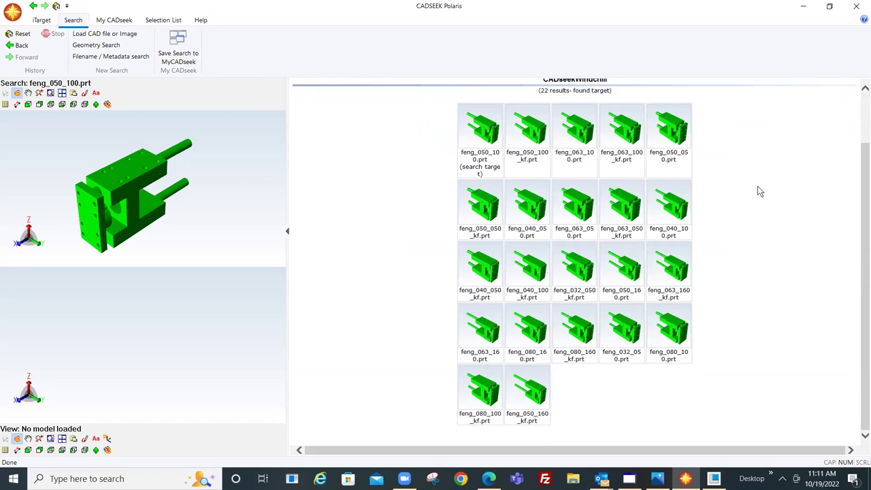
scroll(758, 188, up, 2)
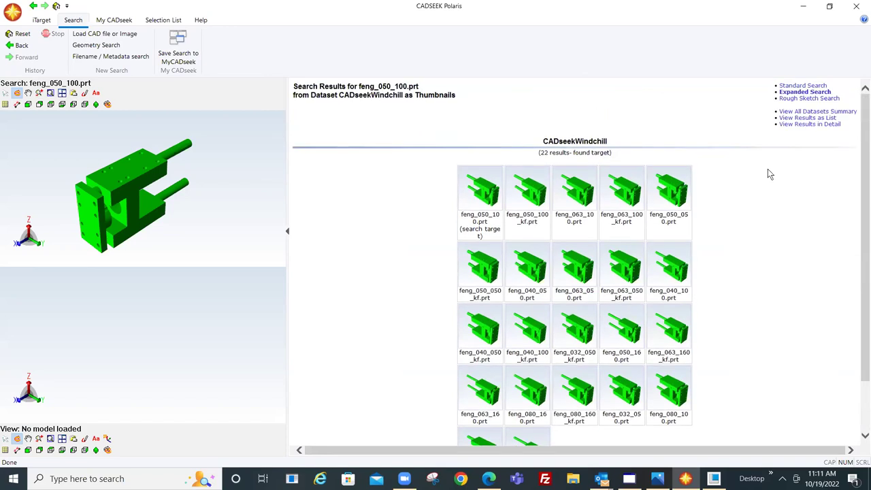
- List the 22 results with scores, size ratios and bounding boxes, scrolling down the rows
click(805, 119)
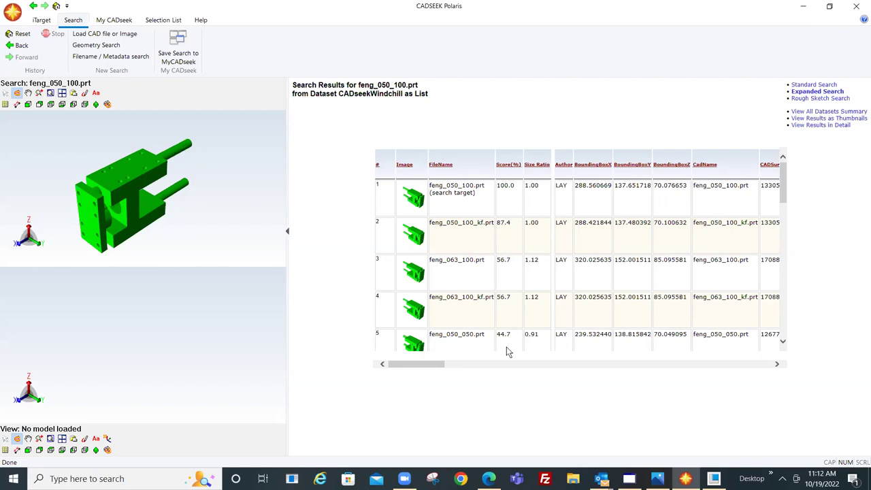
drag(784, 207, 779, 234)
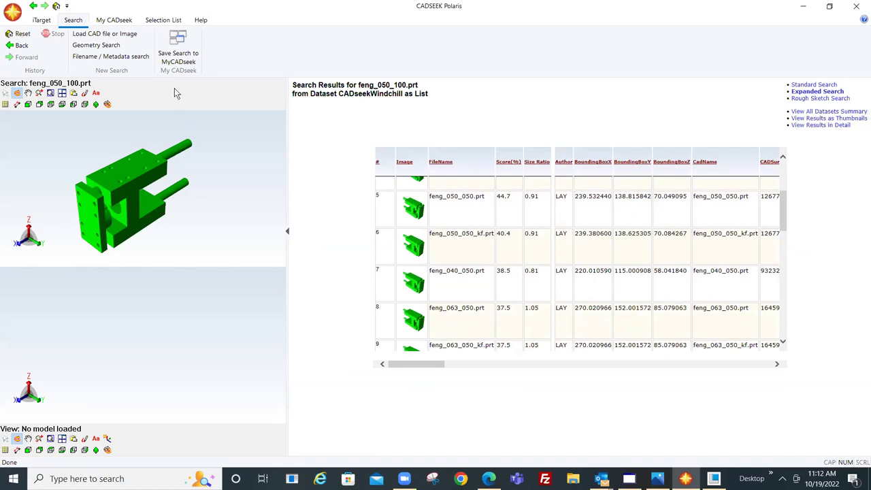
- Clear the iTarget dashboard filters and return to an empty Search workspace
click(41, 20)
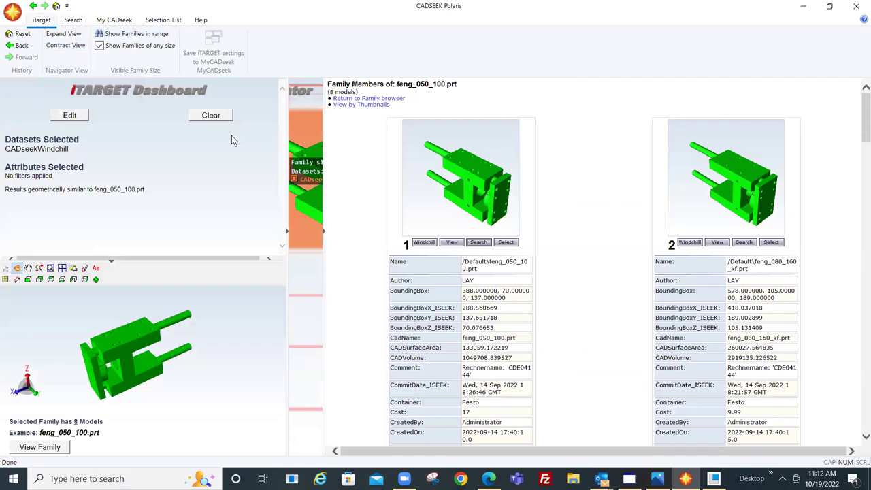
click(218, 117)
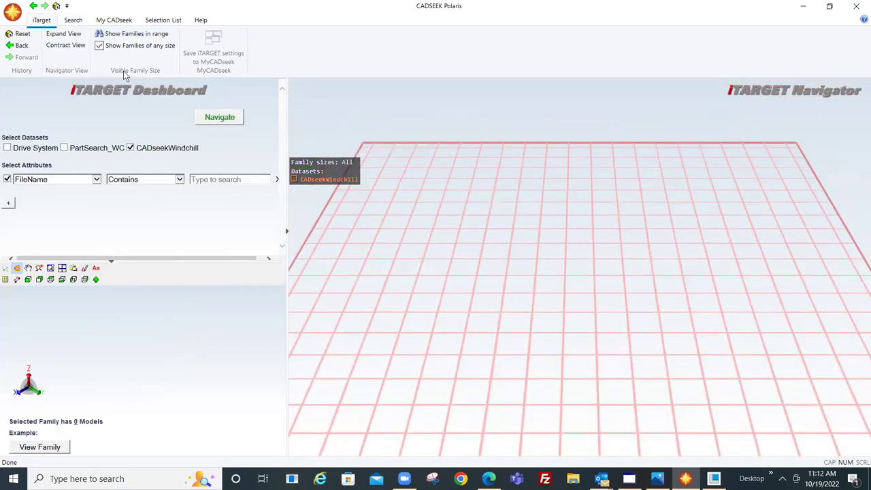
click(73, 21)
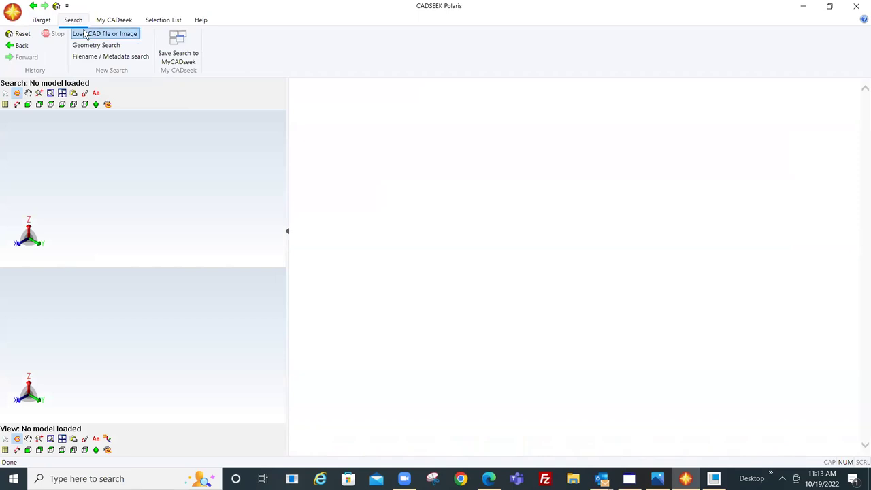
- Browse to PartSearch Sample Files and enter 38h1378.prt as the CAD file to search with
click(89, 34)
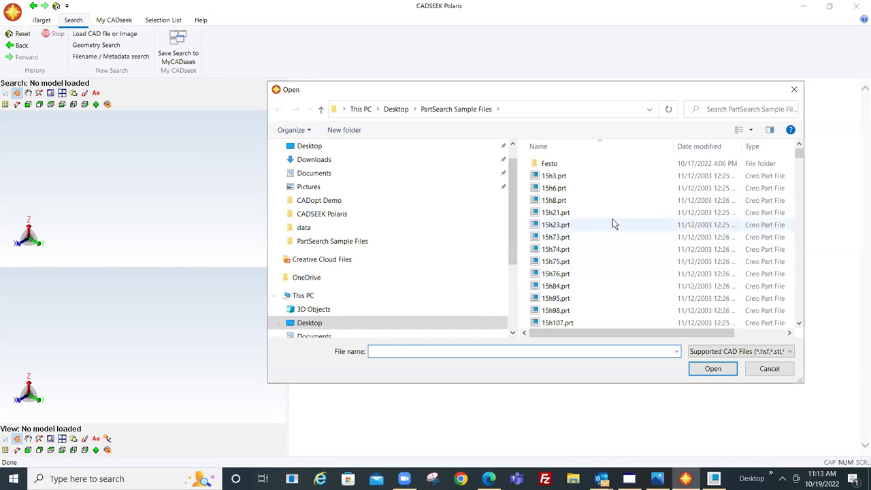
mouse_move(671, 213)
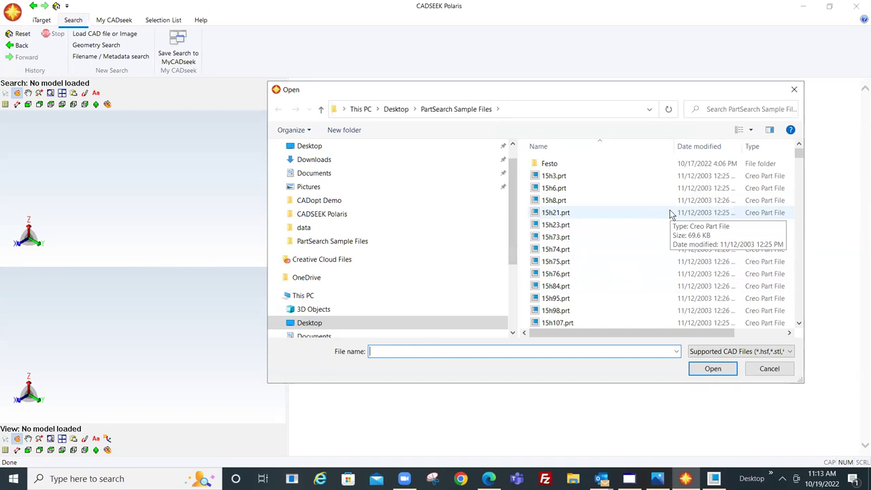
text(3)
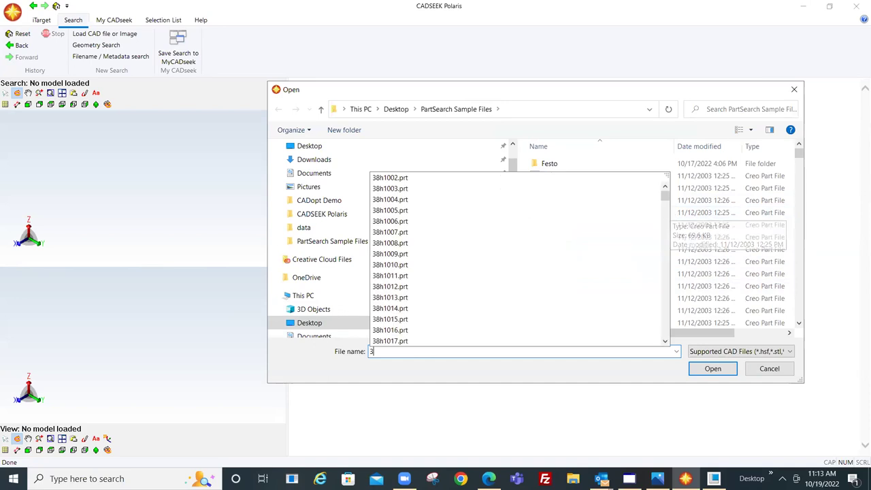
text(8h)
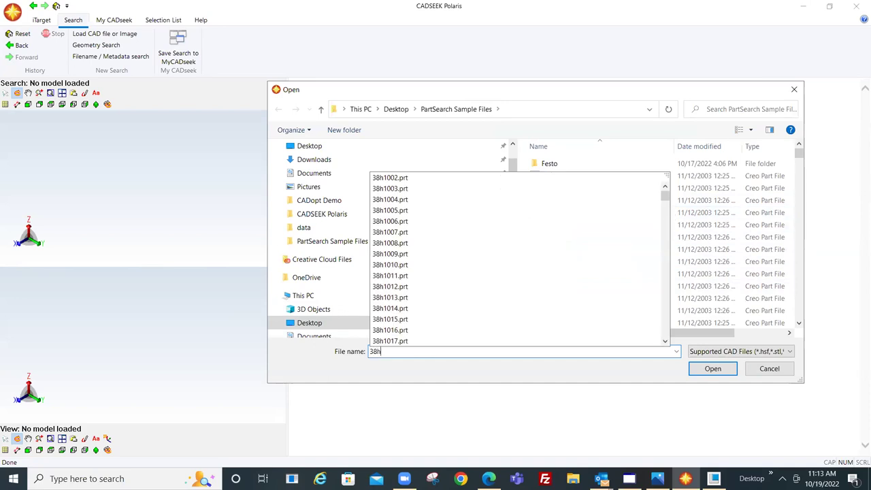
text(1378.)
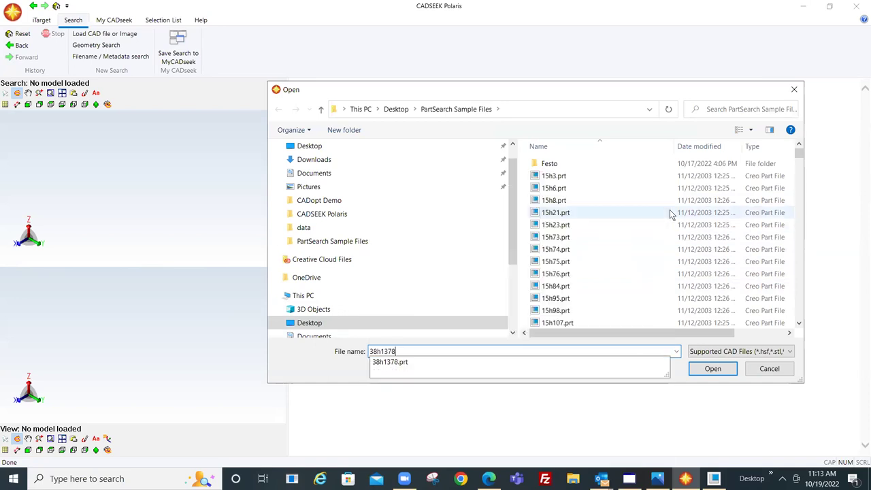
text(prt)
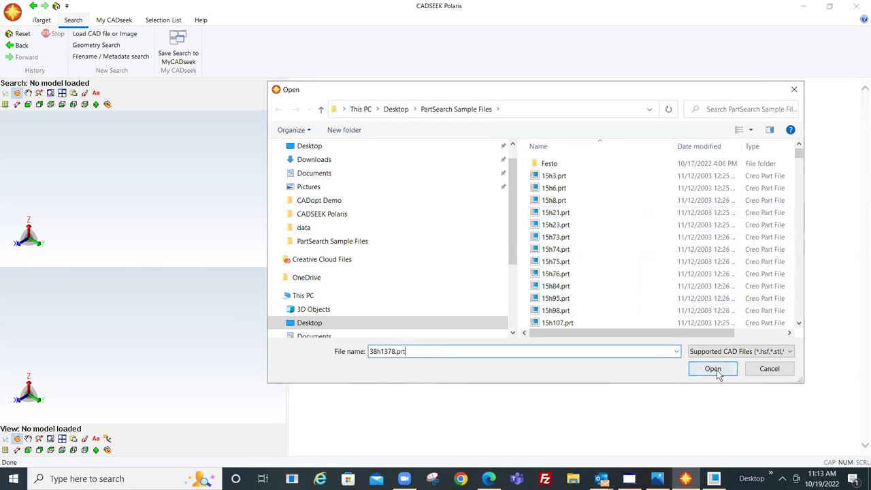
- Load 38h1378.prt and tick the PartSearch_WC dataset for its geometry search
click(713, 369)
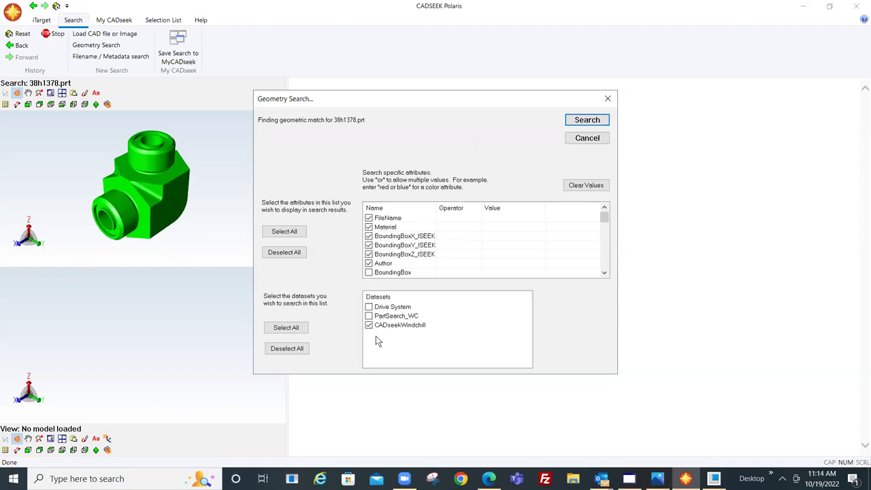
click(369, 316)
- Search and page through all six PartSearch_WC matches in detail, scores 100% down to 55.3%
click(583, 123)
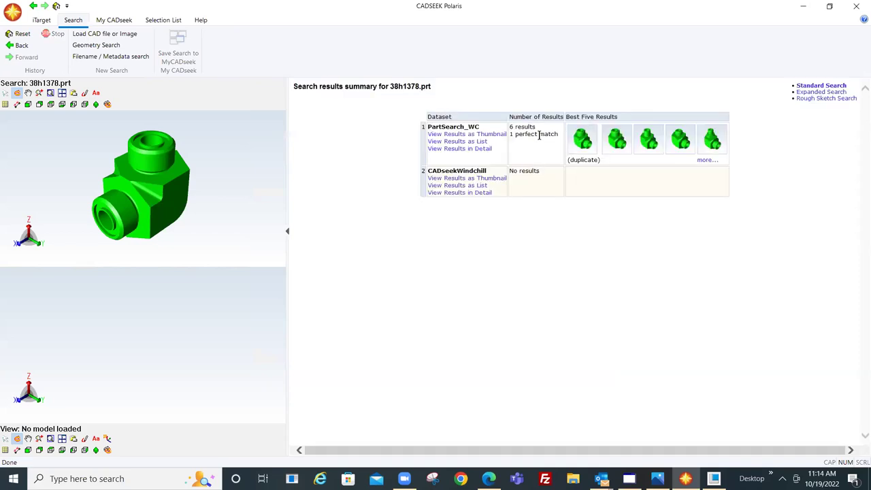
click(485, 149)
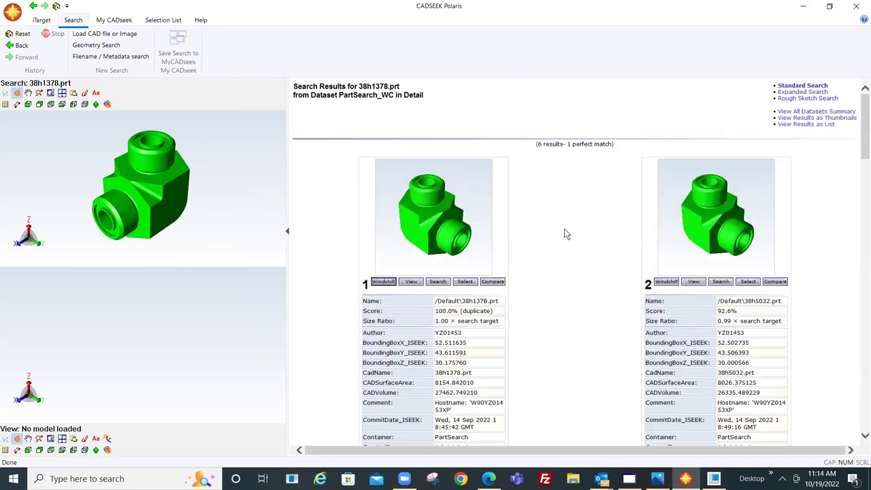
scroll(565, 230, down, 1)
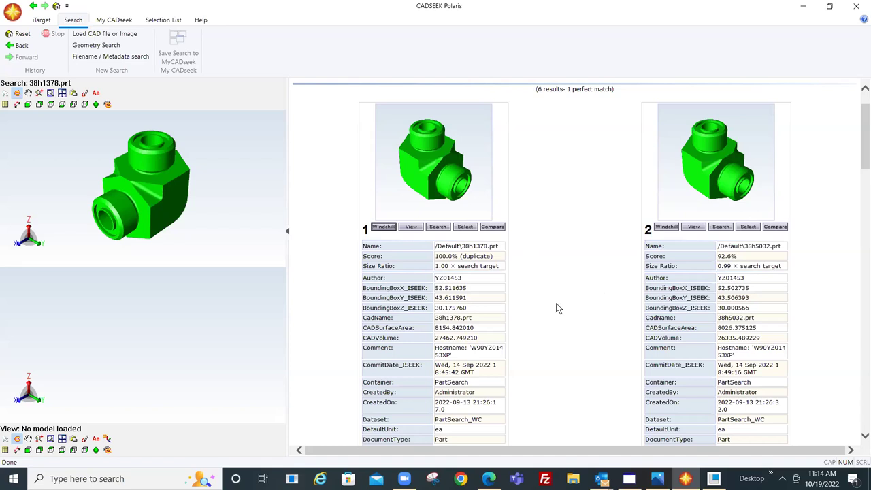
scroll(556, 304, down, 4)
scroll(556, 305, down, 2)
scroll(556, 304, down, 4)
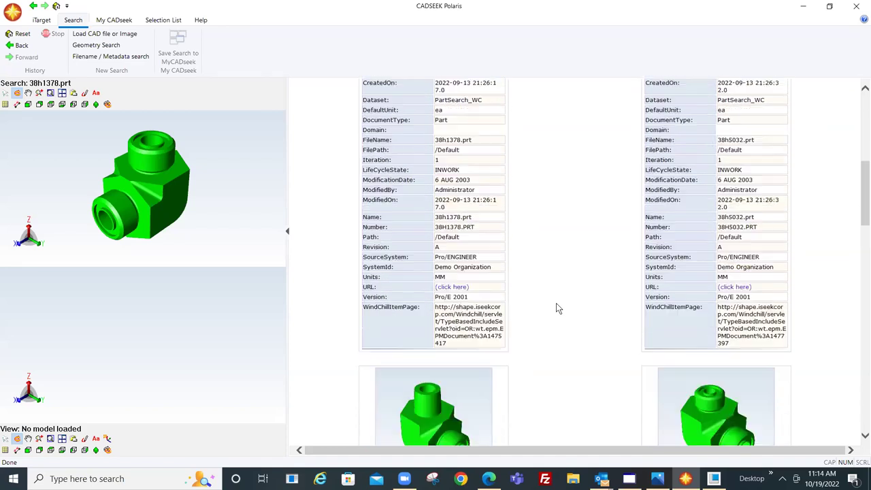
scroll(556, 309, down, 2)
scroll(556, 308, down, 4)
scroll(556, 308, down, 2)
scroll(556, 308, down, 2)
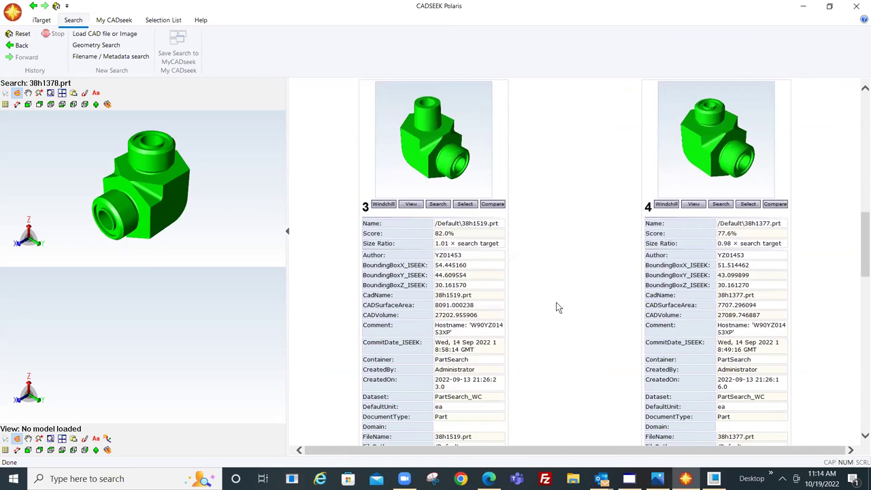
scroll(556, 308, down, 4)
scroll(556, 307, down, 2)
scroll(556, 308, down, 5)
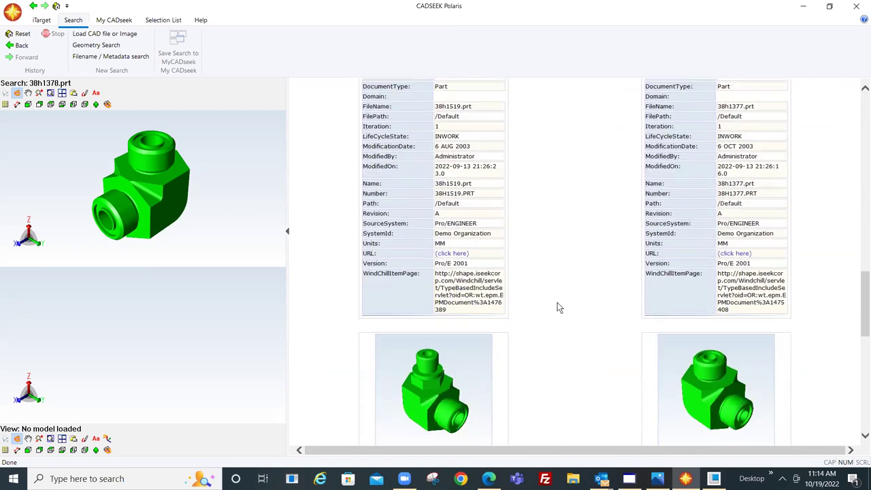
scroll(556, 307, down, 5)
scroll(556, 307, down, 3)
scroll(556, 308, up, 3)
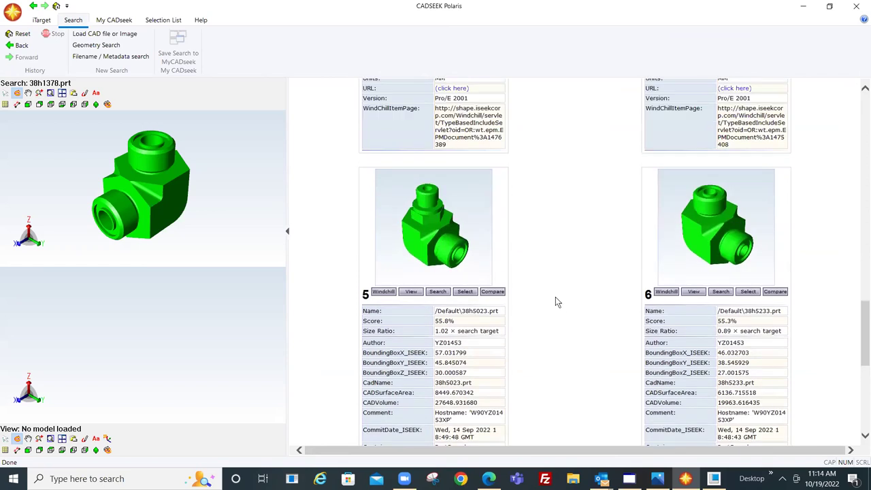
- Show match 5, 38h5023.prt (55.8%), beside 38h1378.prt and rotate both models
click(412, 293)
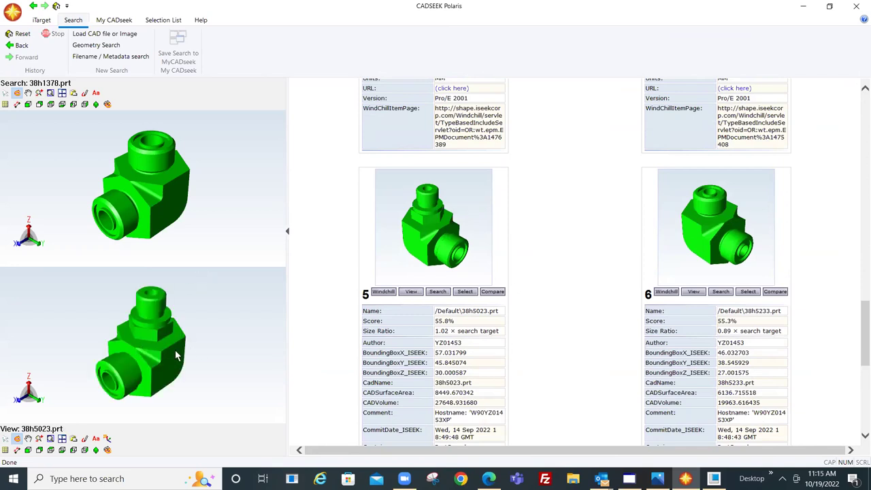
mouse_move(193, 357)
mouse_down()
mouse_move(99, 359)
mouse_move(127, 289)
mouse_up()
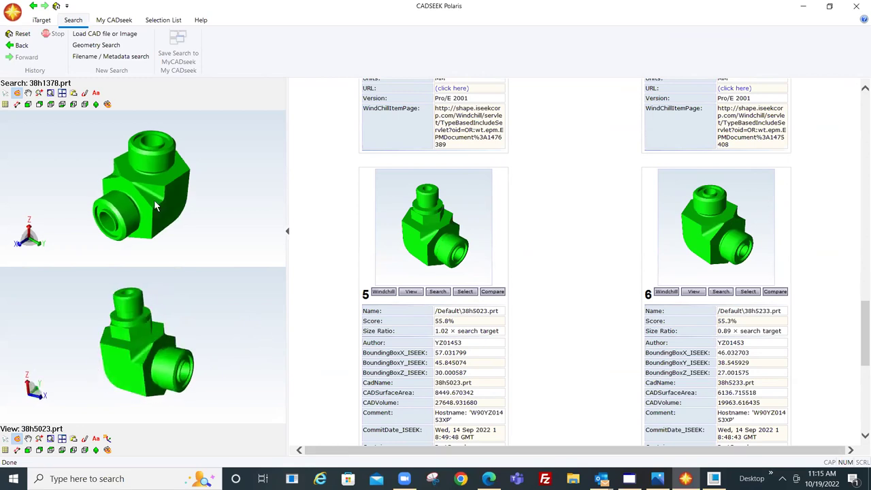
mouse_move(122, 211)
mouse_down()
mouse_move(213, 216)
mouse_move(121, 194)
mouse_move(147, 196)
mouse_up()
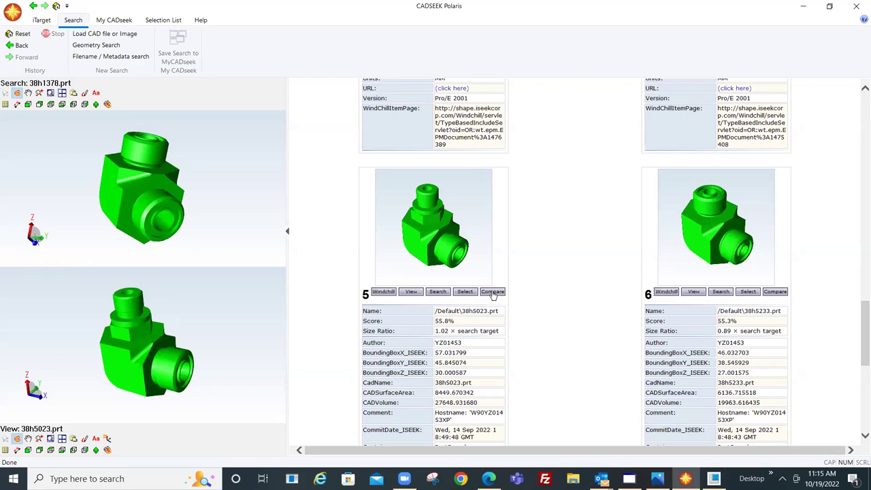
- Overlay 38h5023.prt on 38h1378.prt aligned by Designer Coordinates, then orbit the overlay
click(493, 292)
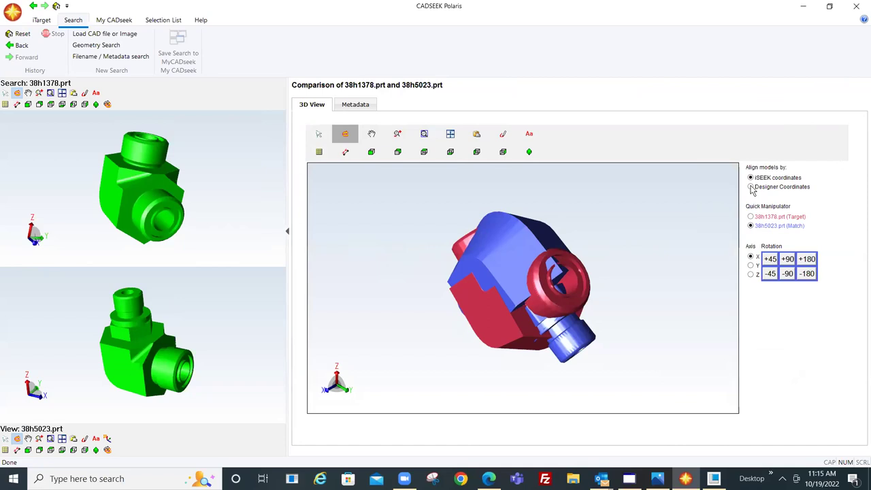
click(751, 187)
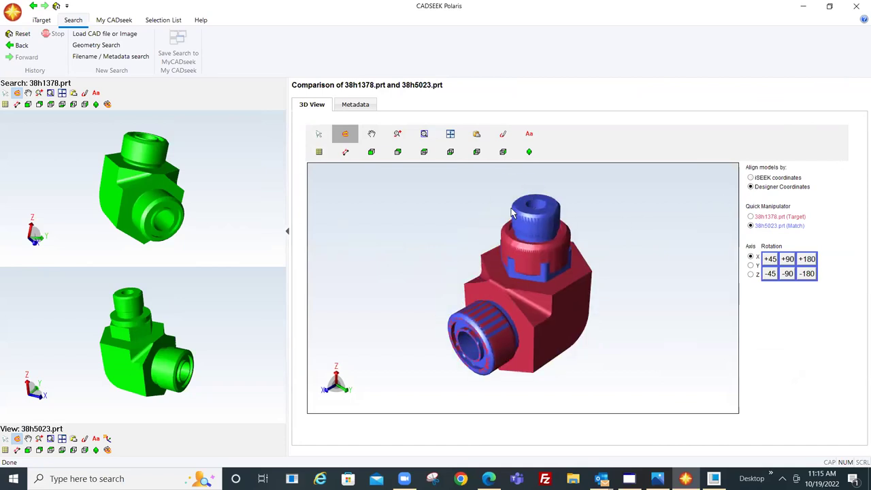
mouse_move(465, 219)
mouse_down()
mouse_move(472, 202)
mouse_move(421, 207)
mouse_up()
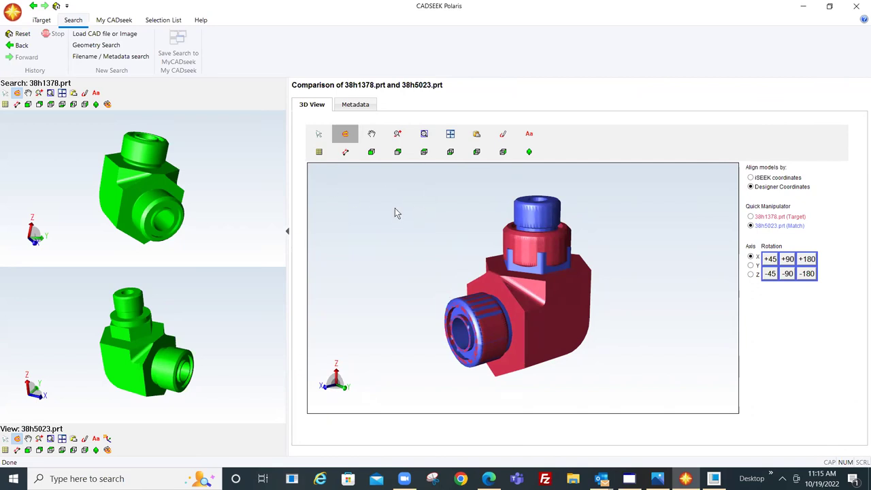
click(320, 151)
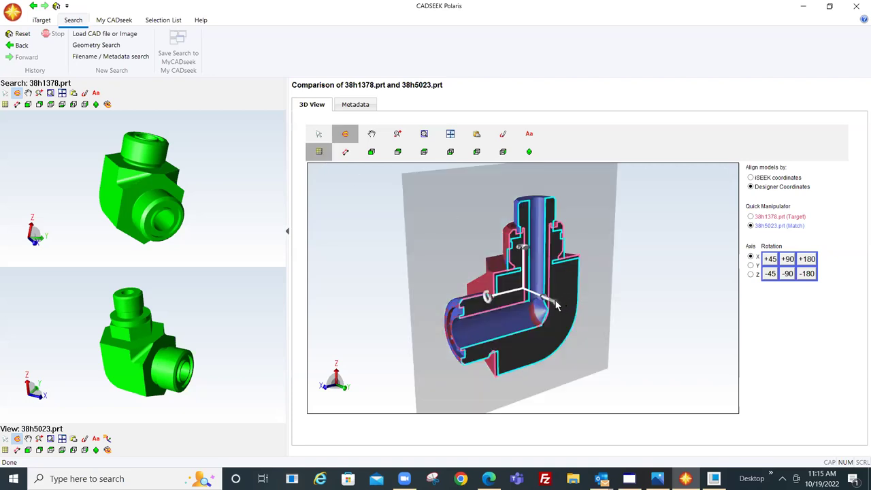
mouse_move(557, 306)
mouse_down()
mouse_move(569, 311)
mouse_move(558, 302)
mouse_up()
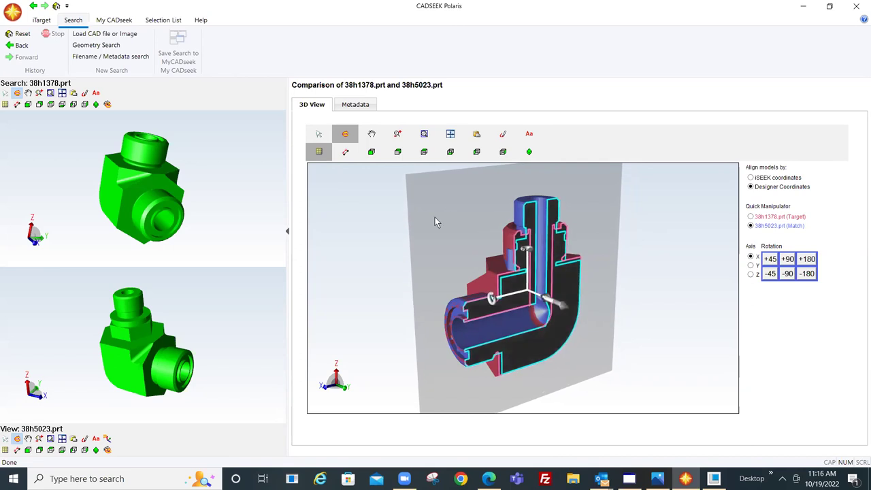
click(320, 154)
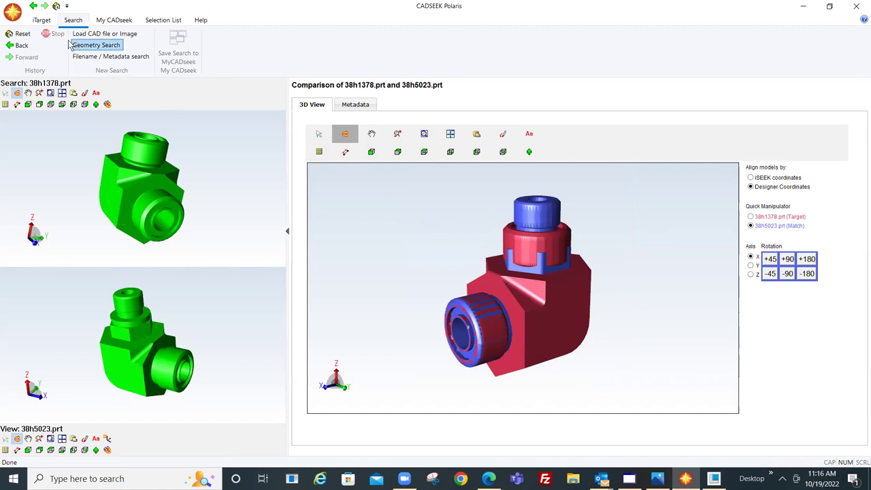
- Clear the iTarget Dashboard navigator and bring up the Alt+Tab window list
click(42, 20)
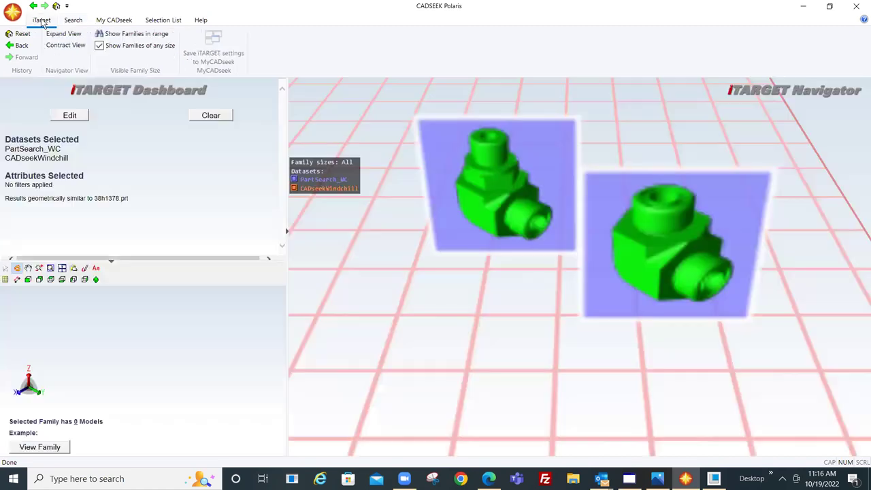
click(209, 116)
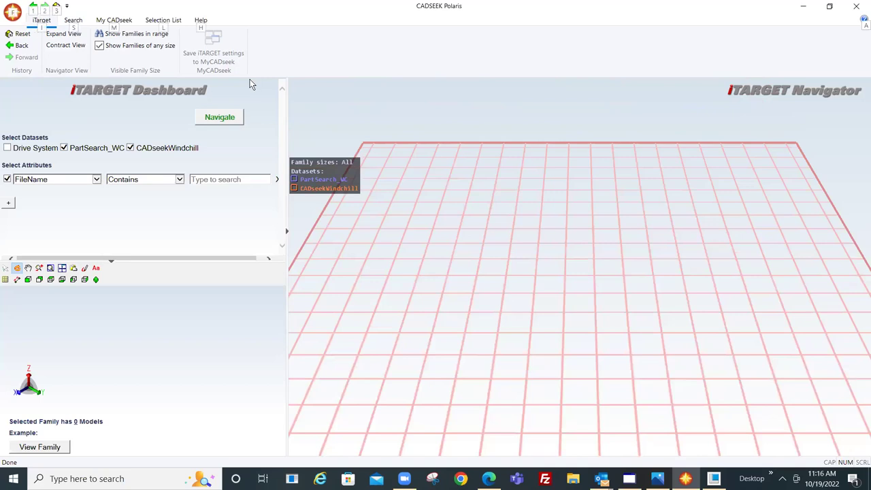
key(alt+Tab)
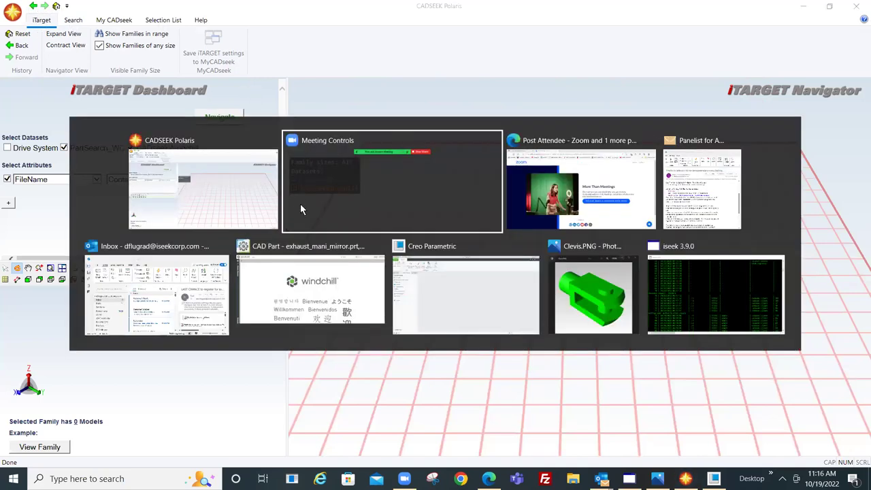
- Switch to the Windchill browser window and expand the Search | Browse navigator
click(265, 294)
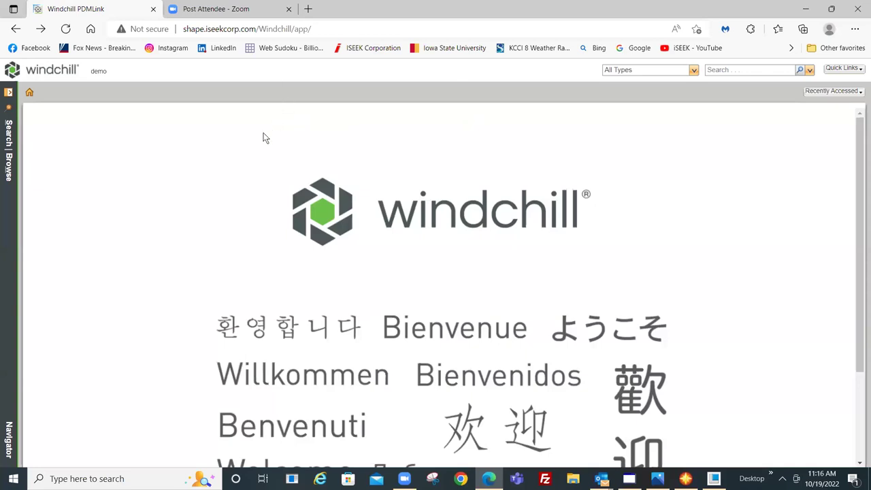
click(11, 167)
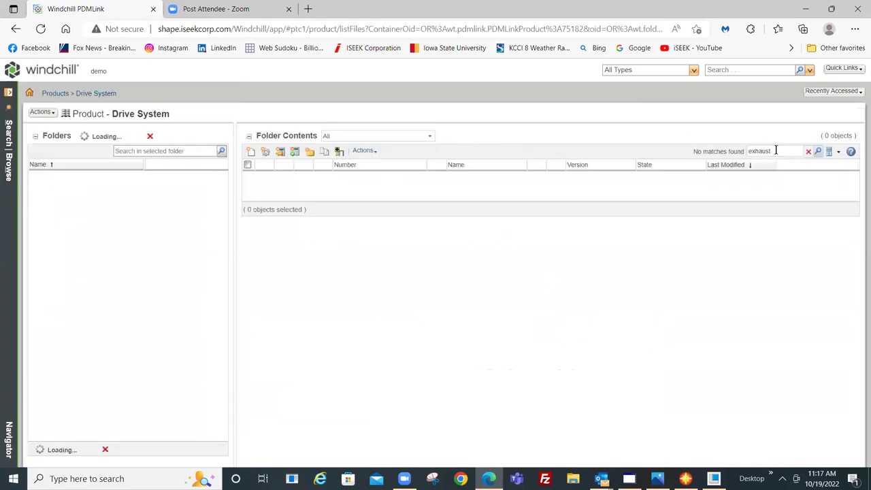
click(775, 151)
key(ctrl+a)
key(BackSpace)
click(9, 170)
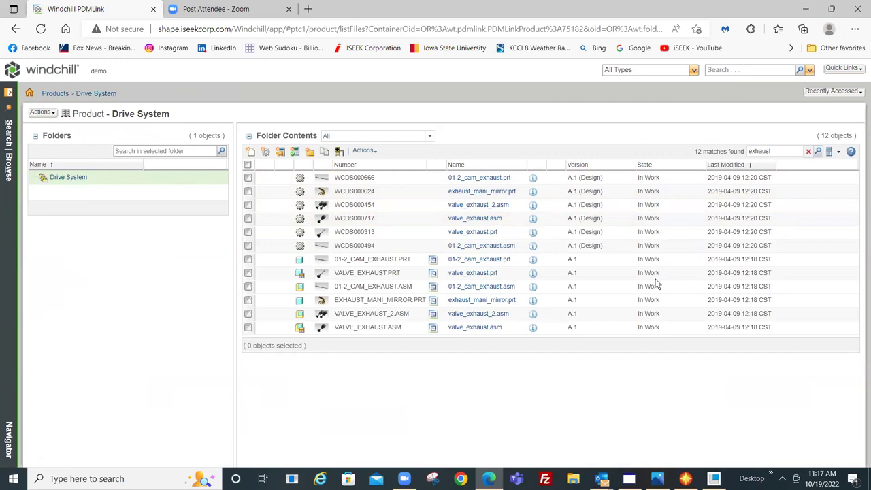
click(534, 301)
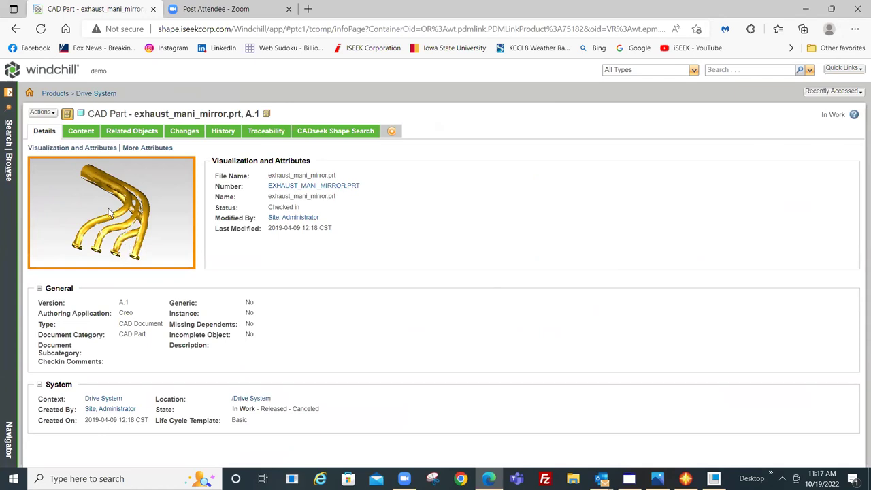
- Send exhaust_mani_mirror.prt to CADseek via Actions and allow the CADseekPolaris protocol launch
click(55, 115)
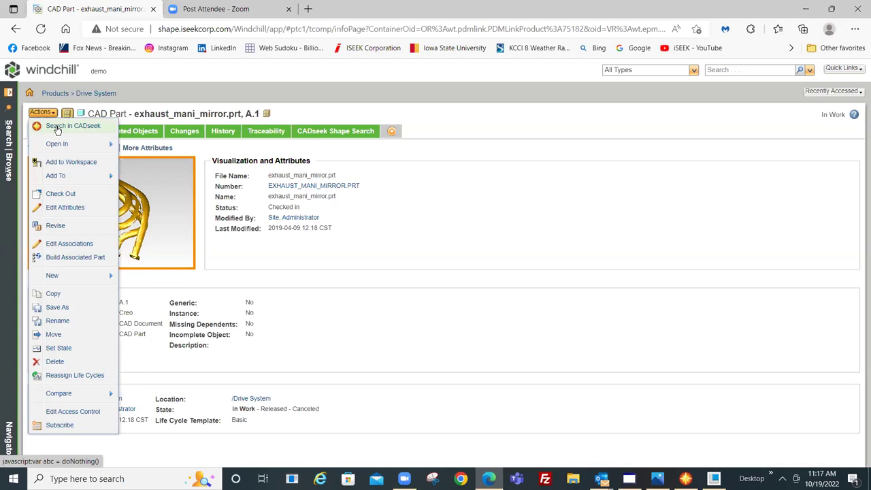
click(57, 128)
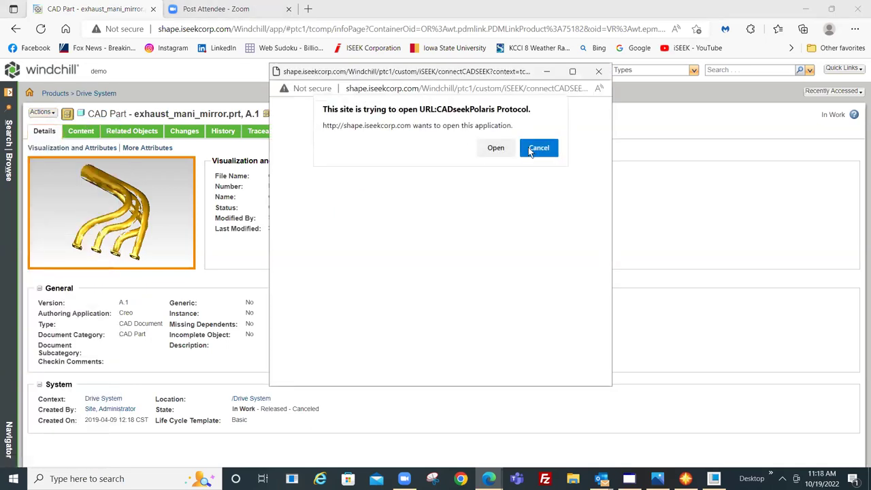
click(498, 149)
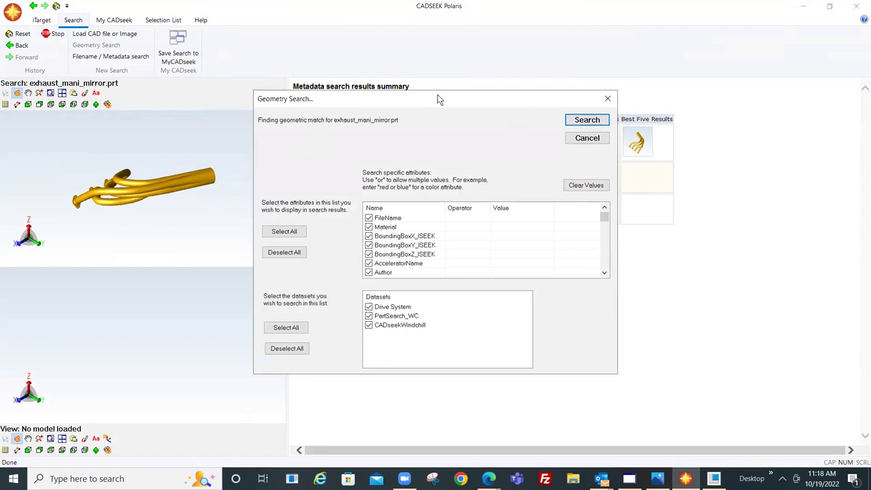
- Search all three datasets for exhaust_mani_mirror.prt and show Drive System results in detail
drag(439, 100, 268, 131)
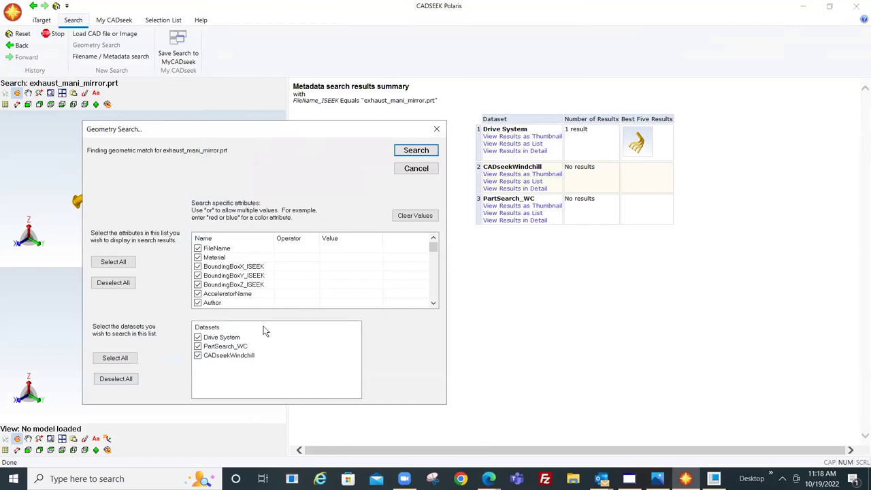
click(412, 151)
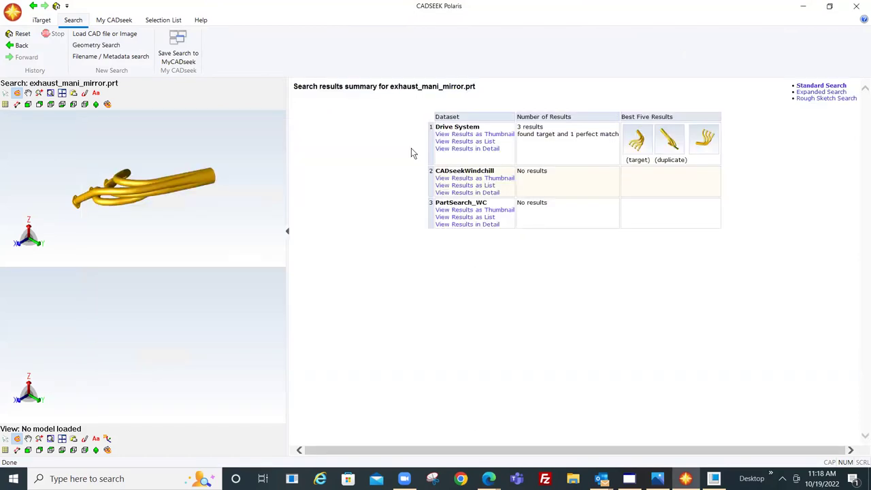
click(451, 150)
- Review the Drive System matches, including target and duplicate, then go to the iTarget dashboard
scroll(583, 252, down, 2)
scroll(583, 252, down, 3)
scroll(583, 252, down, 3)
scroll(584, 252, down, 1)
scroll(584, 252, up, 1)
scroll(584, 252, up, 3)
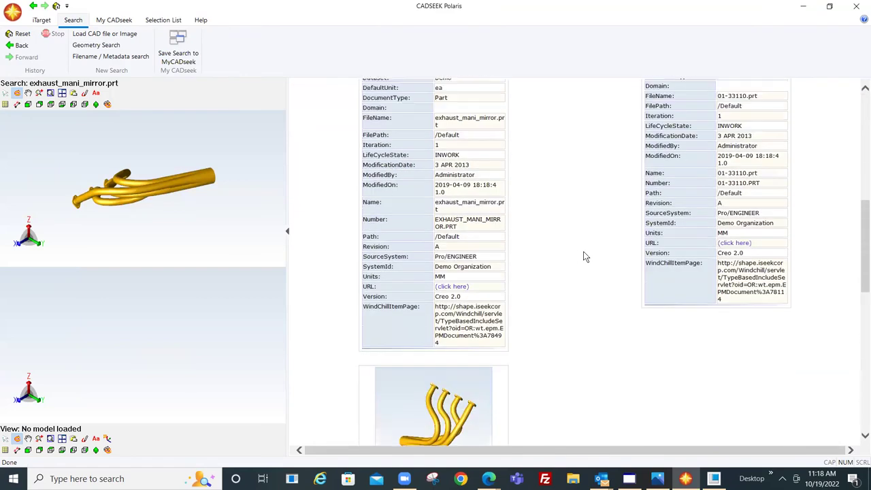
scroll(584, 252, up, 3)
scroll(584, 253, up, 3)
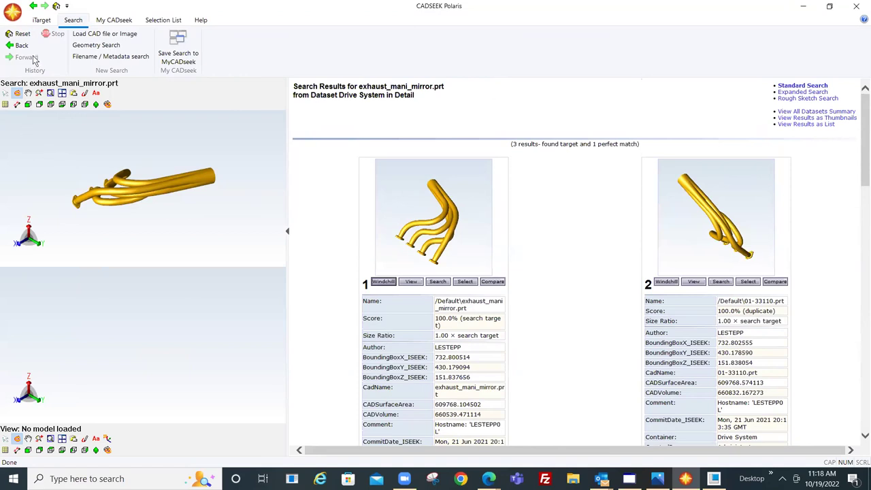
click(38, 21)
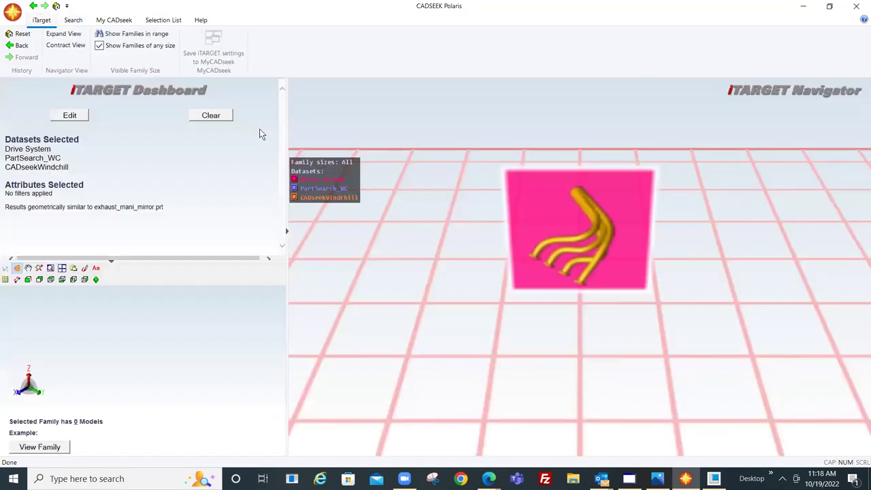
- Restrict the navigator to CADseekWindchill families and preview the 14-model dmm_25_25_p_a.prt family
click(209, 119)
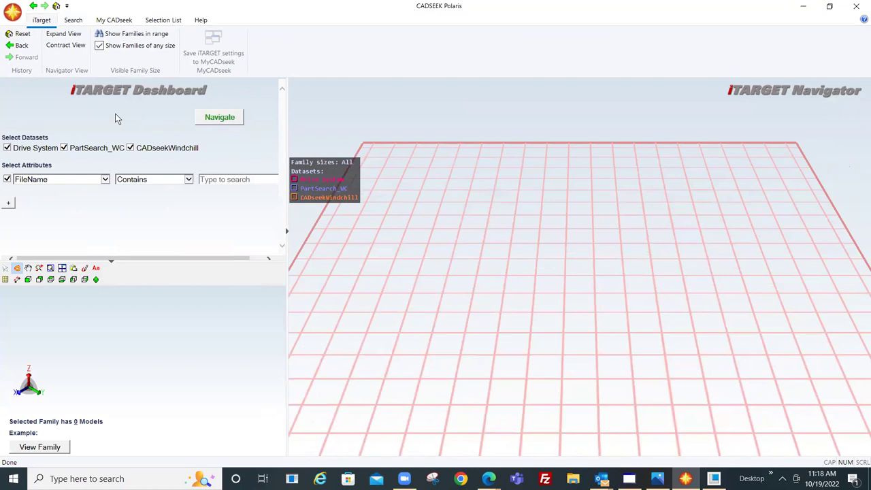
click(6, 148)
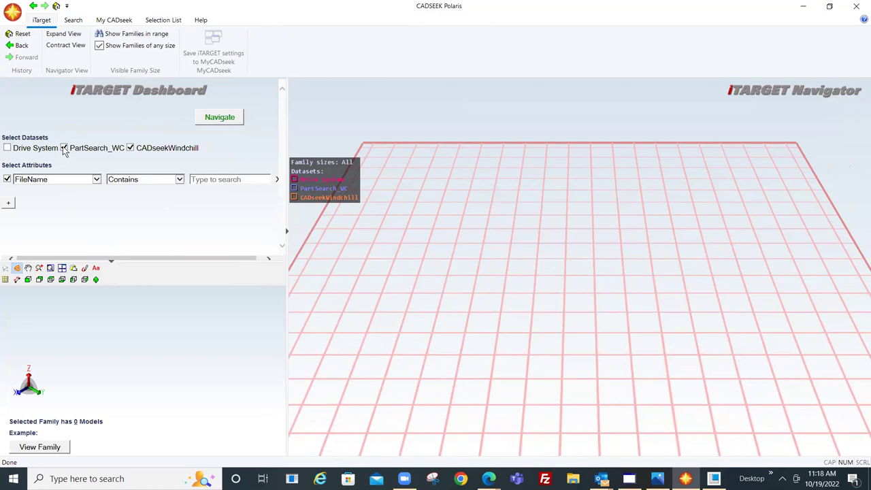
click(63, 148)
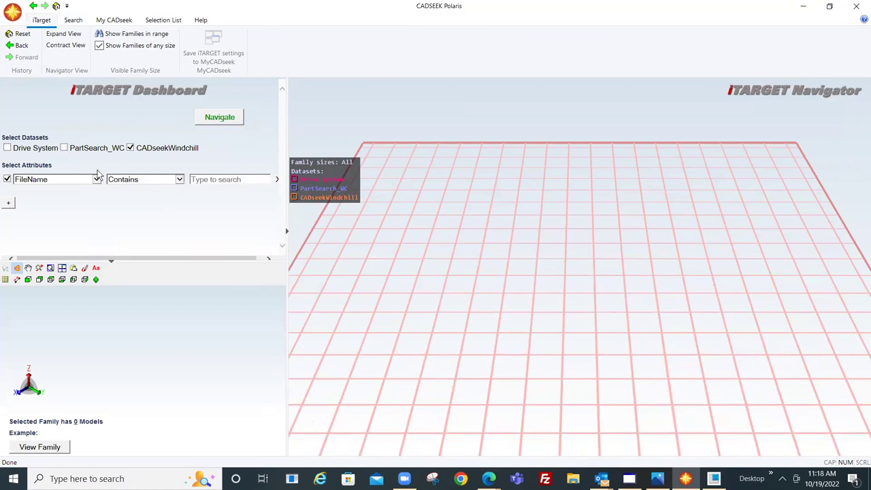
click(221, 117)
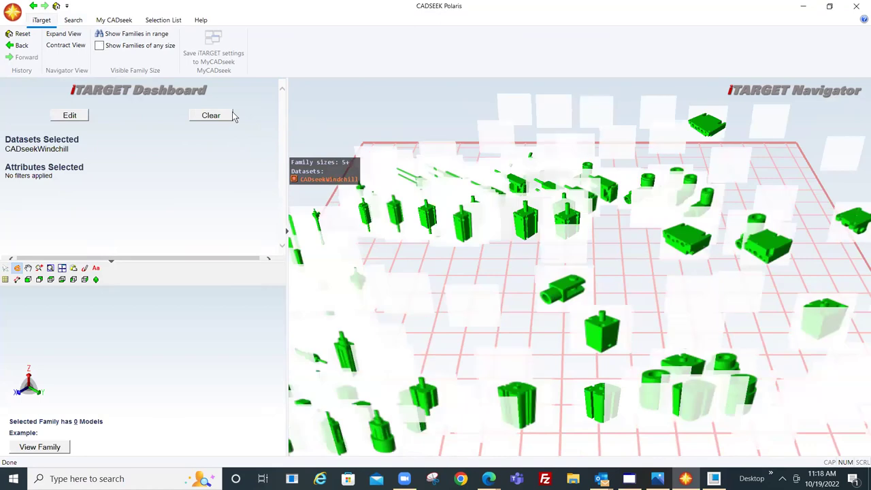
click(524, 221)
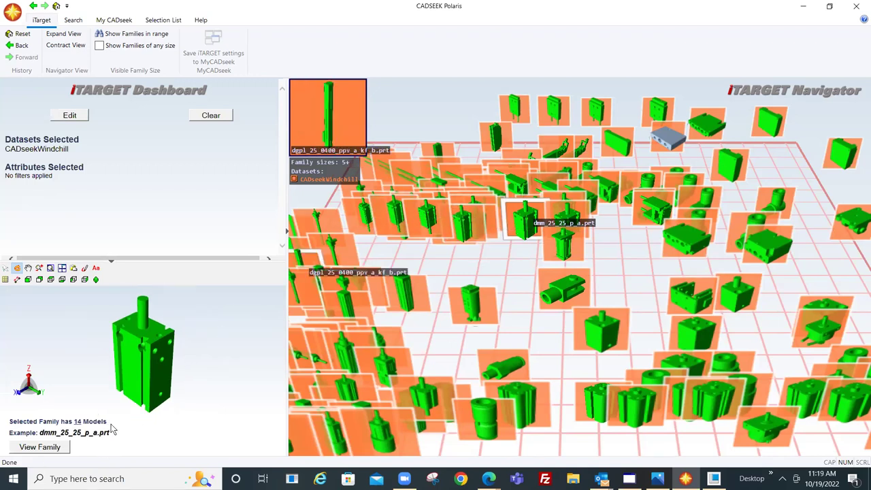
- Show the dmm_25_25_p_a.prt family members list and scroll through their attributes, then back up
click(38, 449)
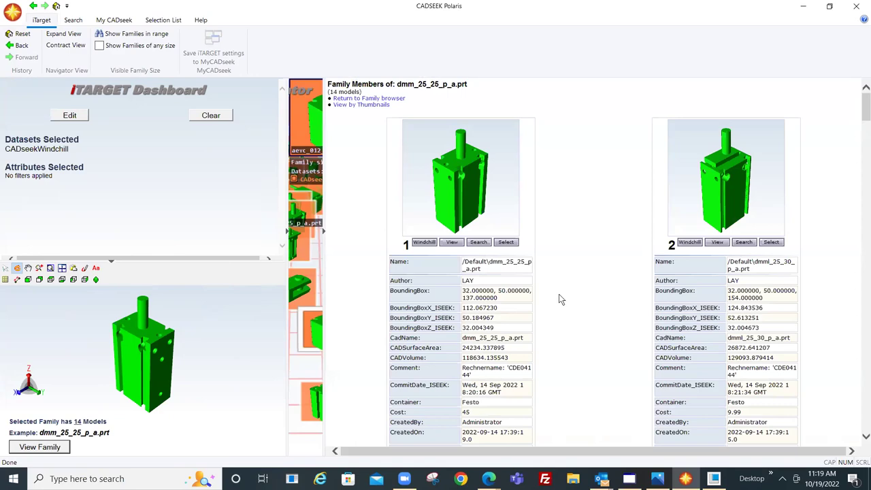
scroll(561, 300, down, 4)
scroll(562, 301, down, 4)
scroll(563, 304, down, 2)
scroll(565, 305, down, 3)
scroll(565, 305, down, 4)
scroll(565, 306, down, 3)
scroll(565, 306, down, 2)
scroll(565, 306, down, 5)
scroll(566, 306, down, 3)
scroll(568, 307, up, 3)
scroll(569, 307, up, 5)
scroll(568, 307, down, 3)
scroll(568, 305, up, 6)
scroll(569, 305, down, 4)
scroll(569, 307, up, 3)
scroll(568, 305, up, 3)
- Open dmml_25_30_p_a.prt's Windchill page and rotate its 3D preview to view the top
click(689, 243)
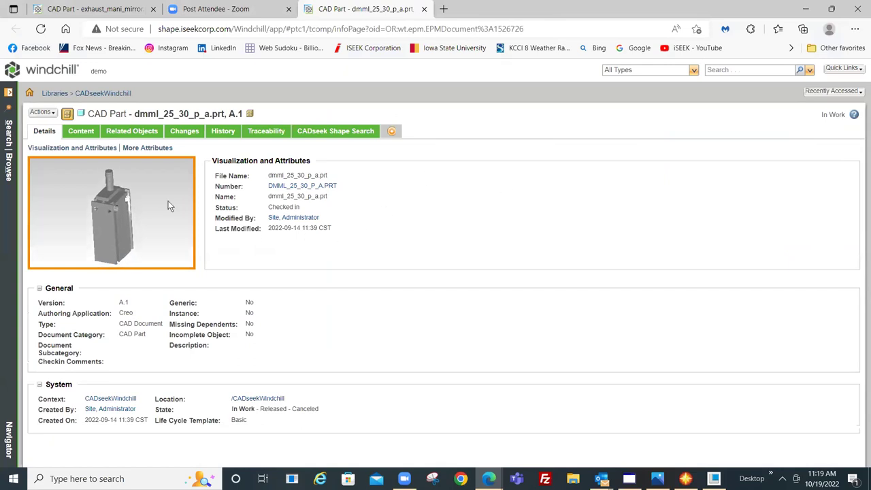
drag(168, 201, 147, 206)
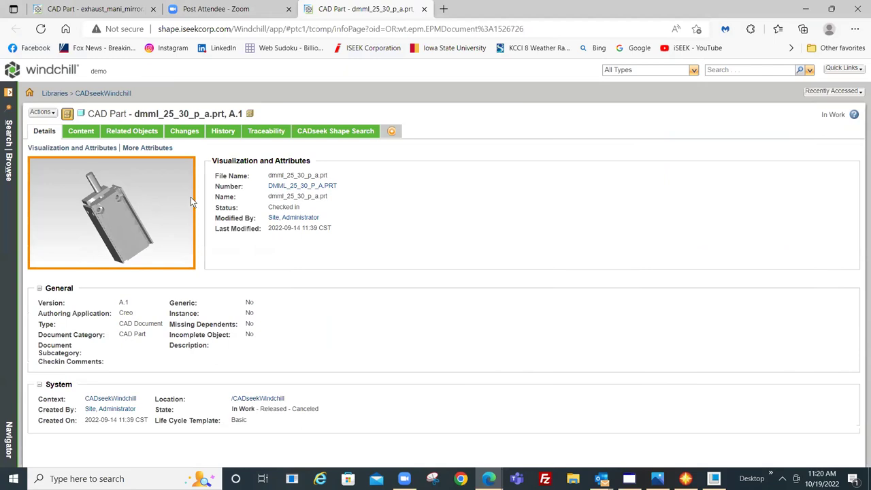
- Show the CADseek Shape Search results for dmml_25_30_p_a.prt and scroll the similar-parts table
click(328, 134)
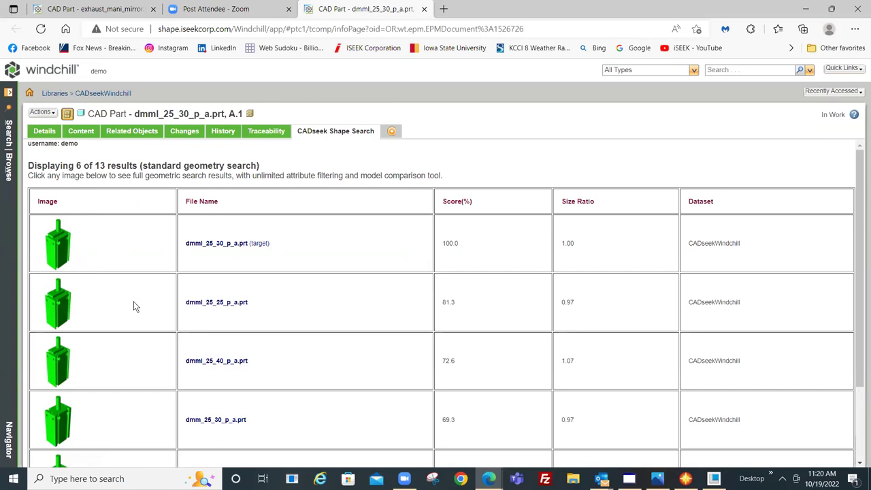
scroll(133, 302, down, 2)
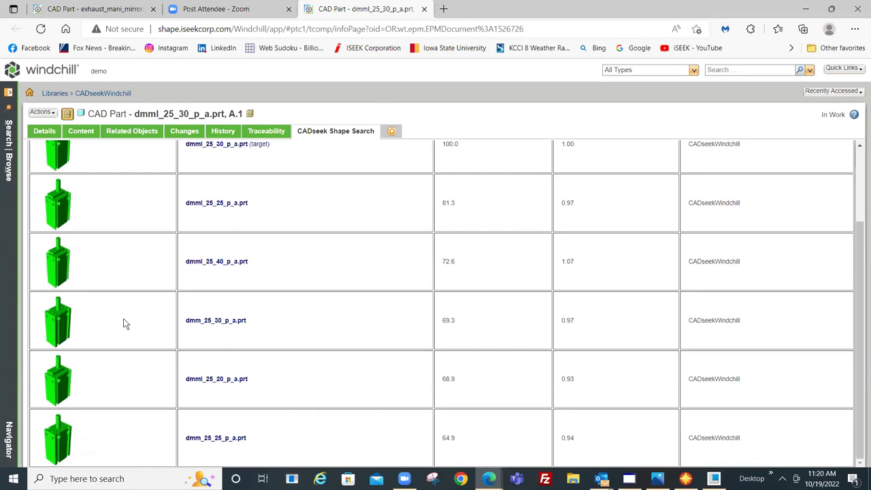
scroll(123, 319, up, 2)
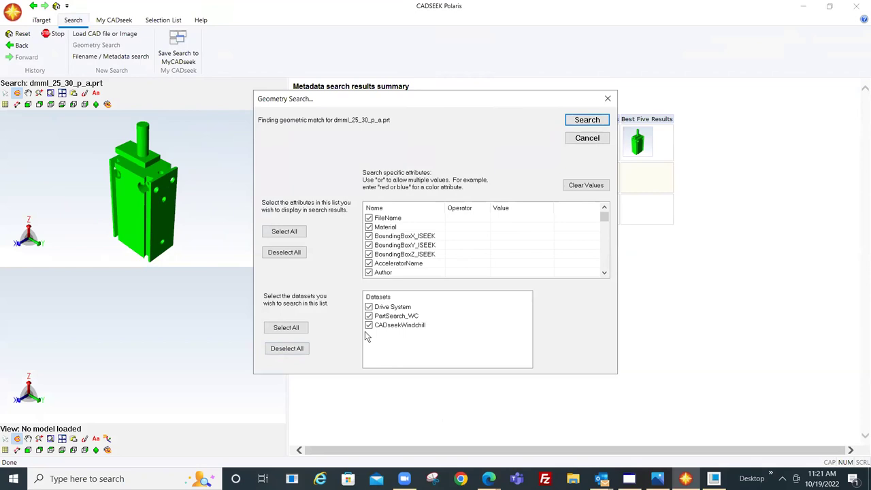
- Search geometry for dmml_25_30_p_a.prt using only the CADseekWindchill dataset
click(294, 352)
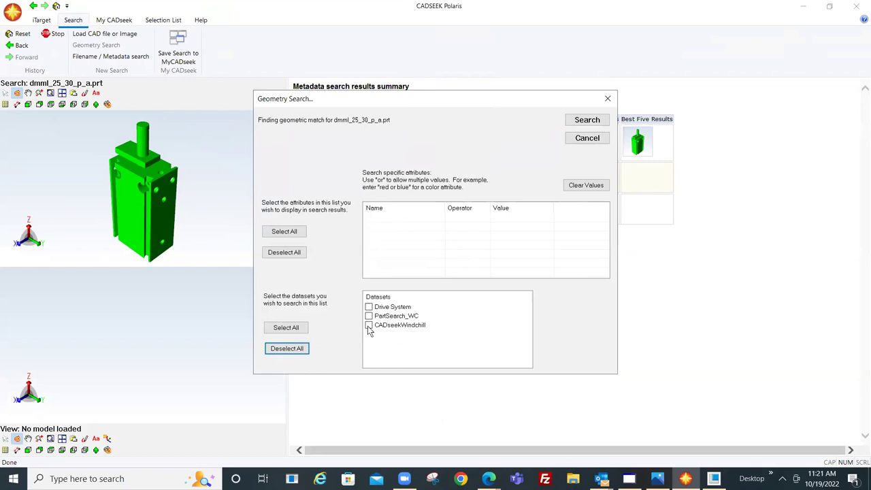
click(368, 326)
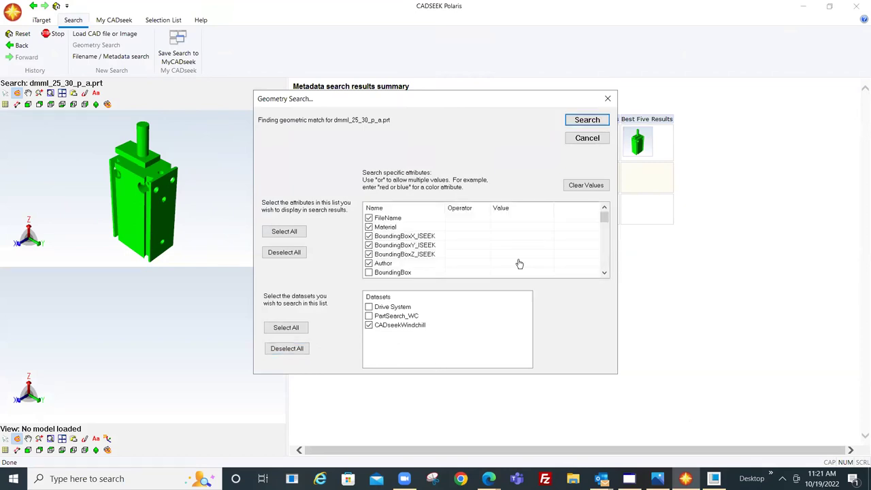
click(582, 124)
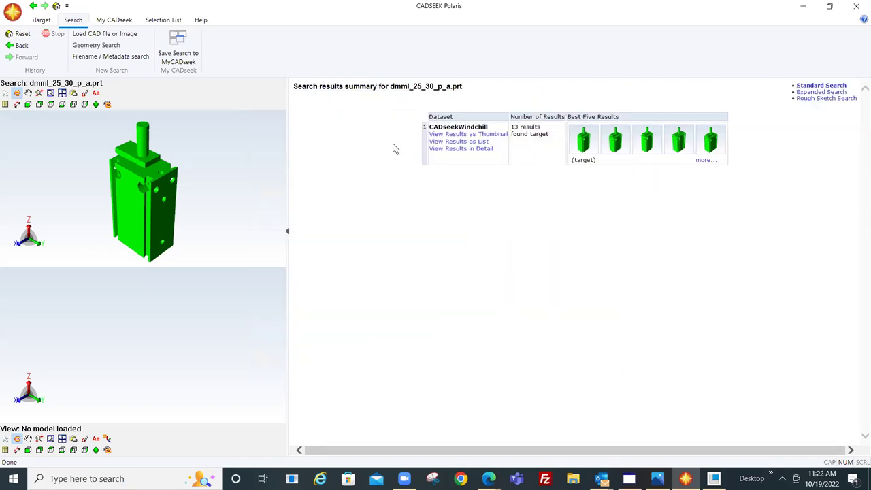
- Browse the detailed cards for all 13 matches, from the 100% target to dmm_25_25_p_a.prt at 81.3%
click(451, 150)
scroll(534, 257, down, 2)
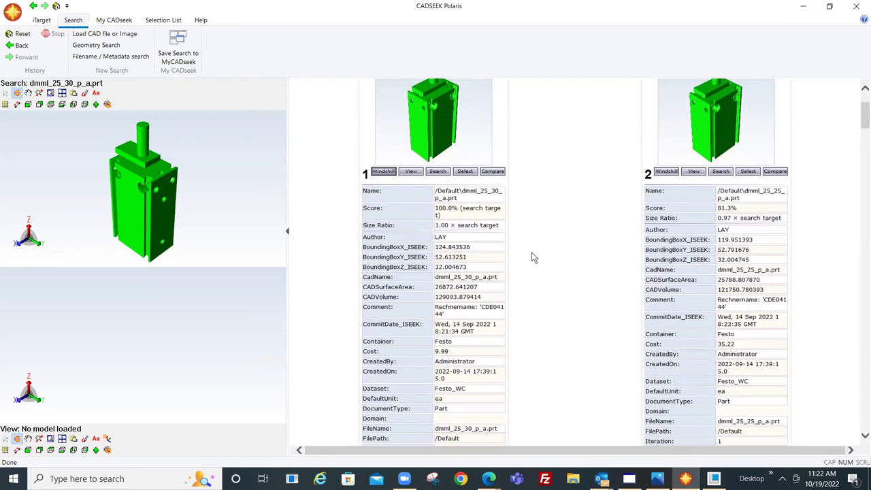
scroll(533, 256, down, 1)
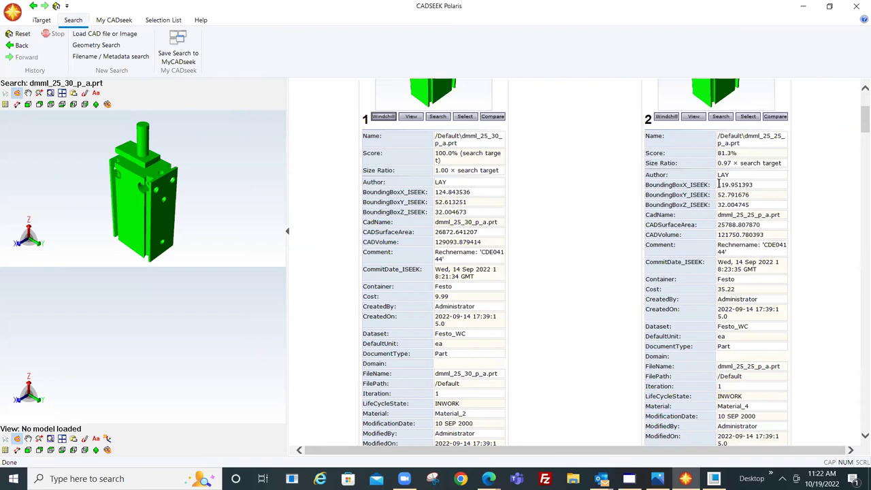
scroll(593, 310, down, 1)
scroll(593, 312, down, 4)
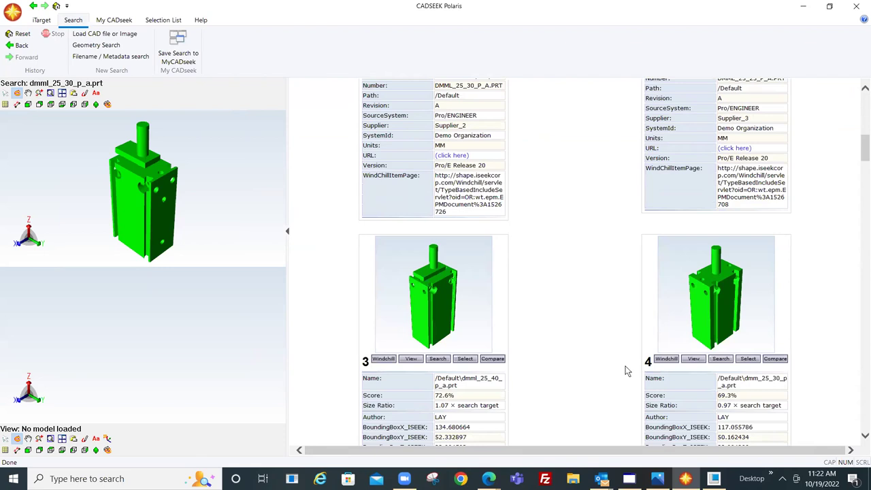
scroll(577, 362, down, 2)
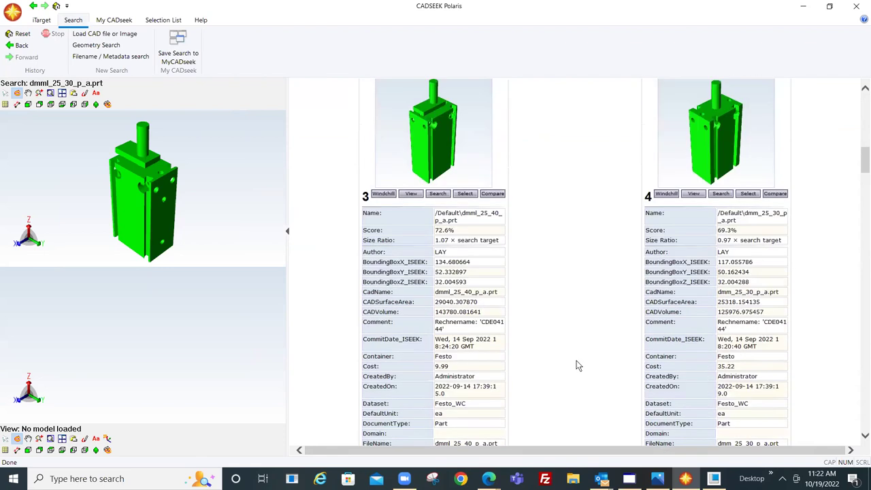
scroll(578, 366, up, 3)
scroll(577, 367, up, 1)
scroll(578, 367, up, 2)
scroll(577, 367, up, 1)
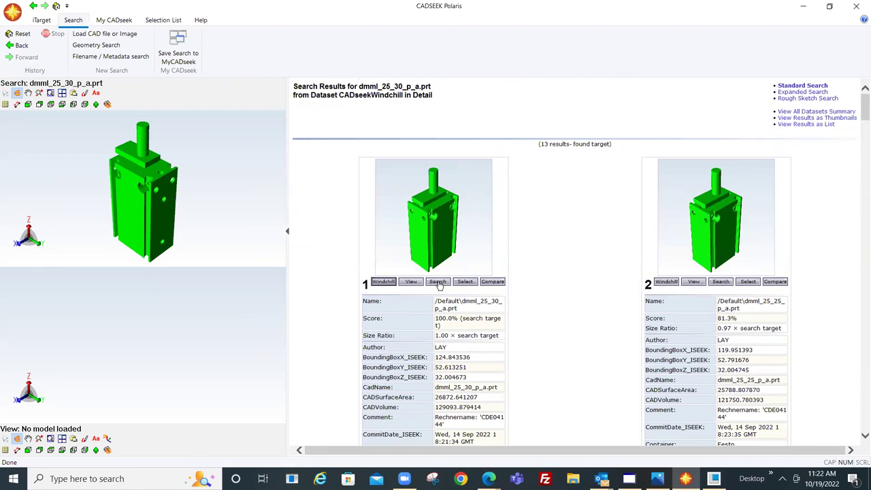
- Start a new geometry search from the top result with Material containing 2
click(439, 282)
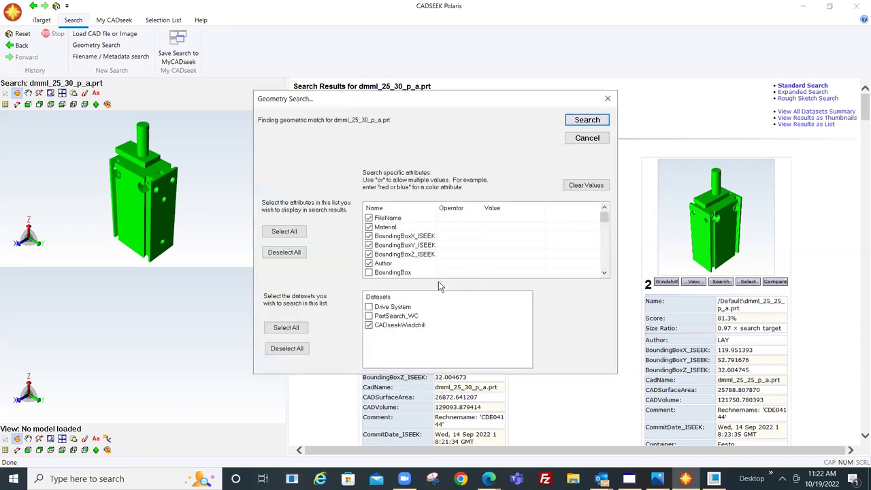
click(455, 234)
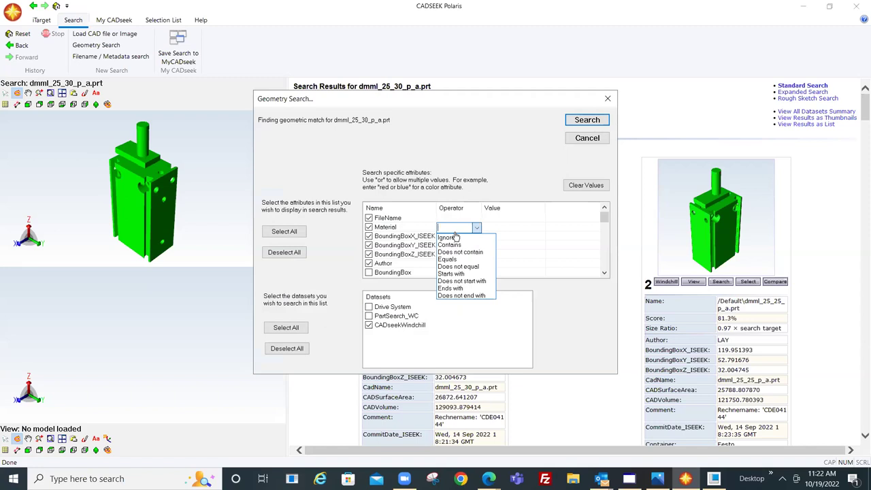
click(451, 245)
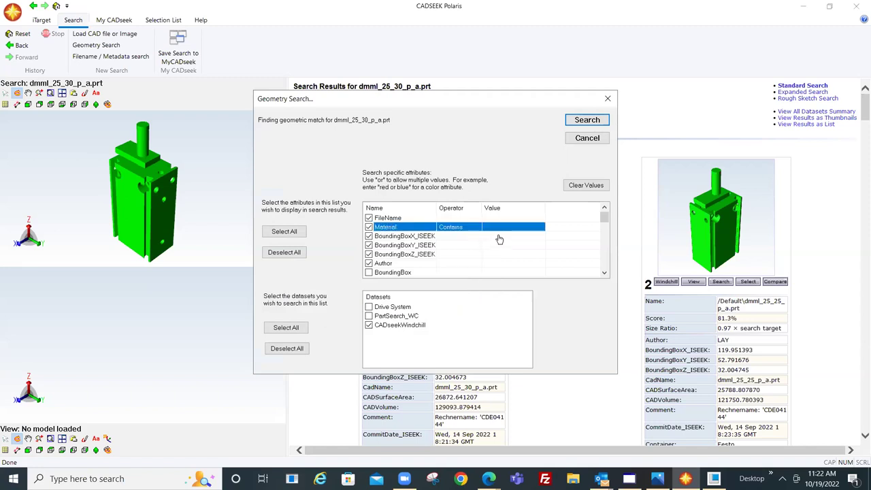
click(498, 228)
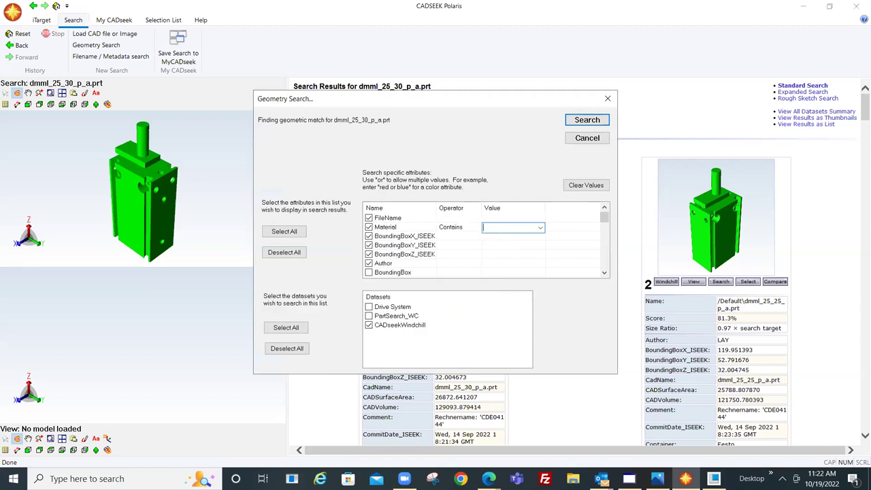
text(2)
key(Return)
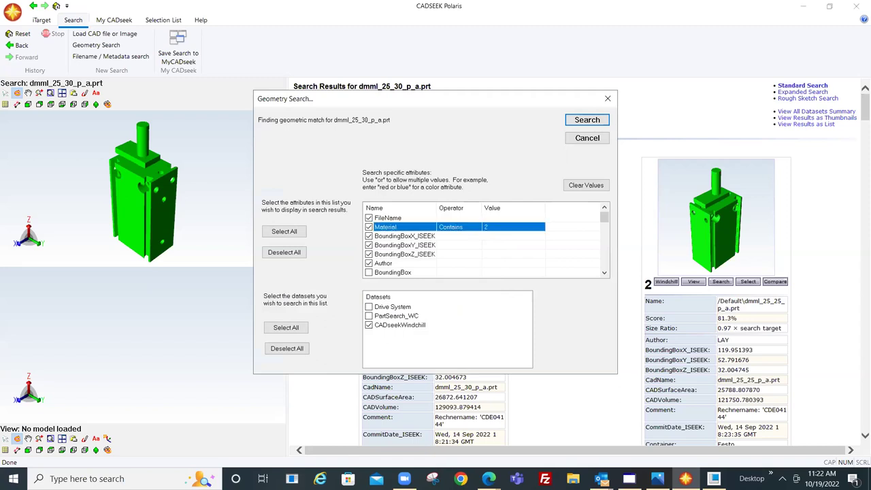
- Add the condition Cost is less than 15
scroll(493, 251, down, 1)
scroll(493, 251, down, 1)
scroll(494, 250, down, 1)
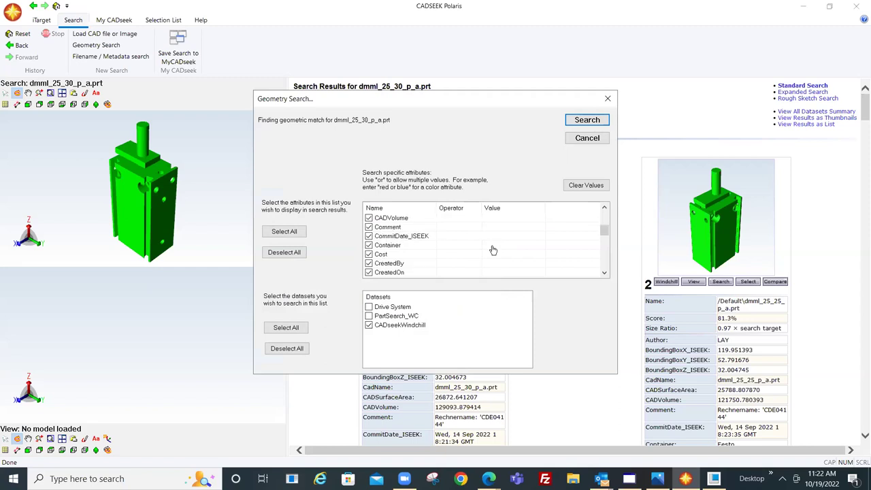
click(455, 256)
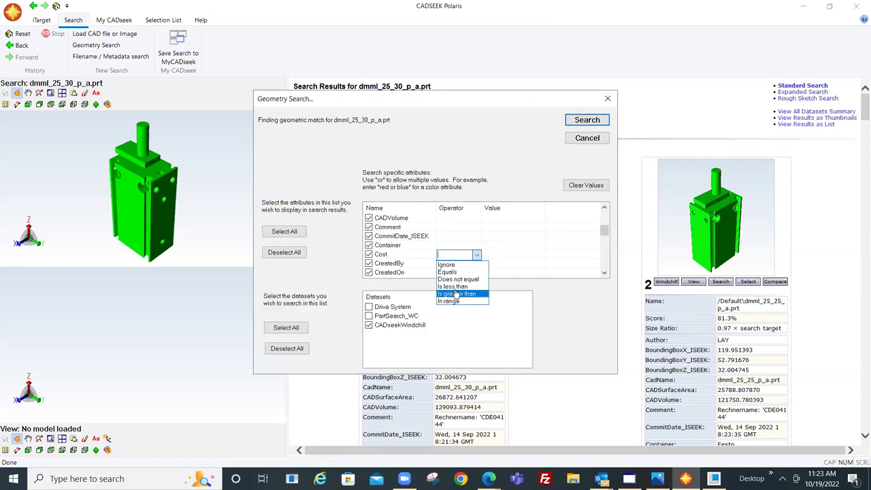
click(456, 287)
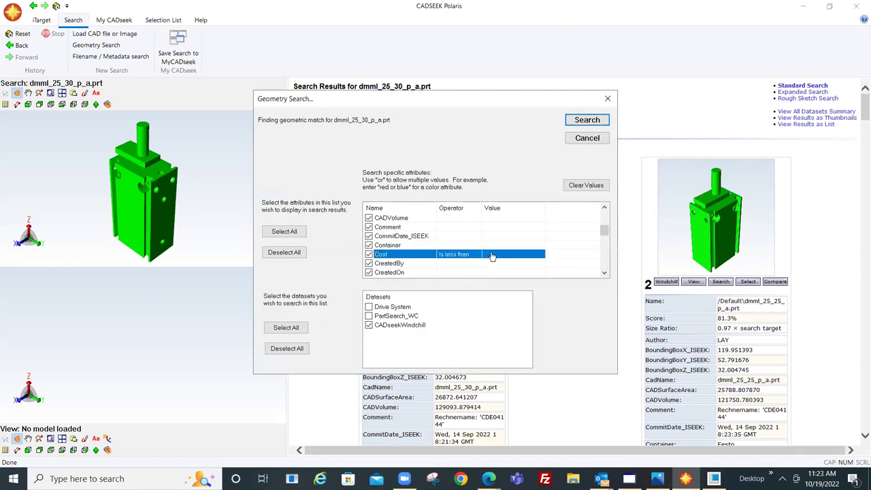
click(494, 256)
text(15)
key(Return)
- Add the condition Supplier contains 2 and run the filtered search
scroll(503, 260, down, 2)
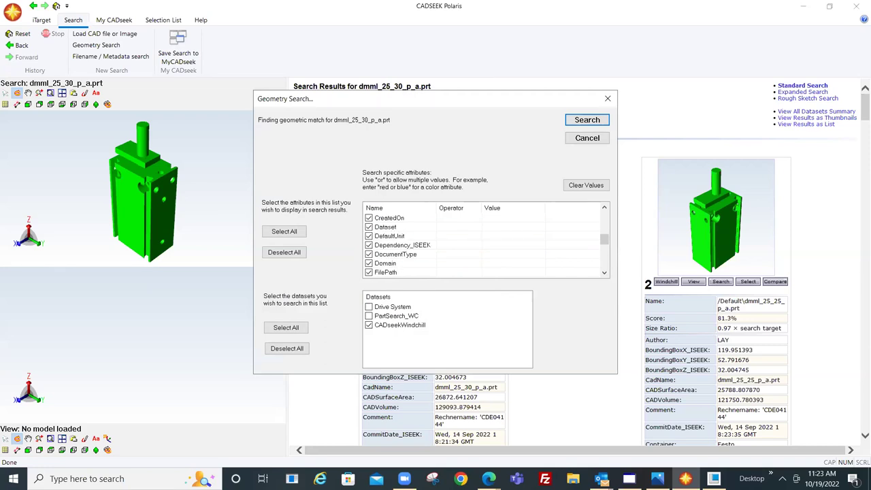
scroll(503, 261, down, 1)
scroll(503, 261, down, 1)
scroll(503, 260, down, 1)
scroll(503, 261, down, 1)
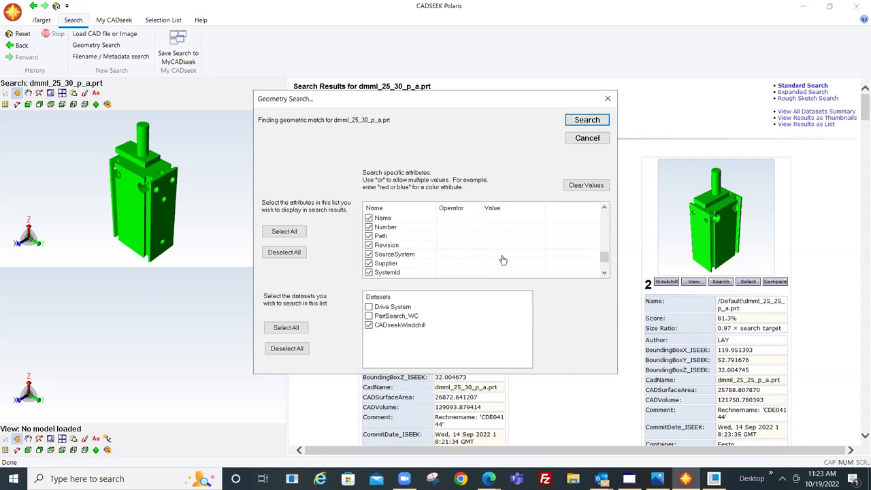
click(467, 264)
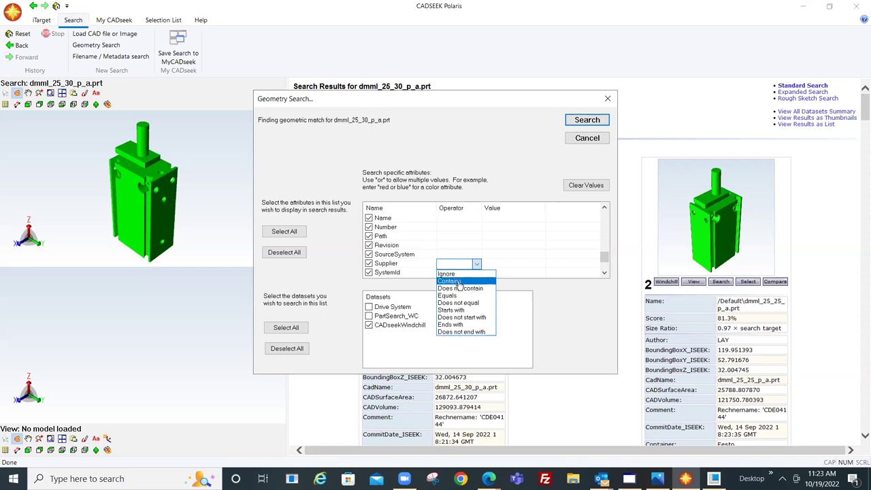
click(460, 283)
click(498, 264)
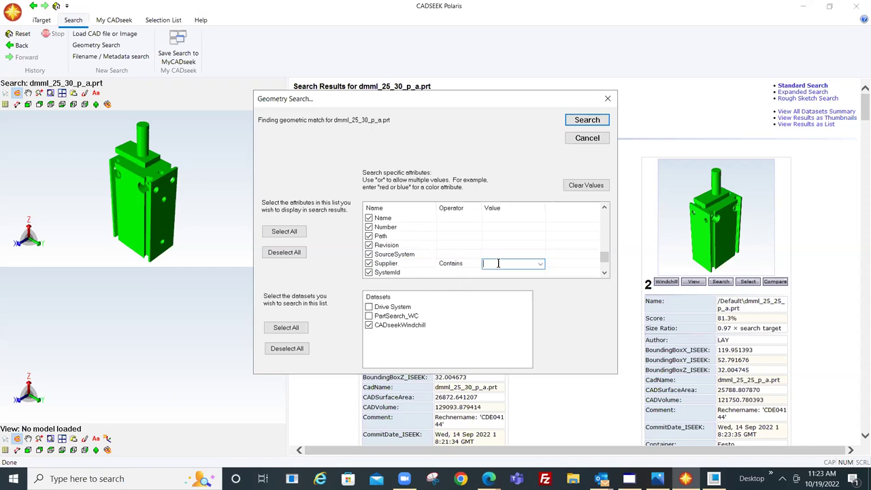
text(2)
key(Return)
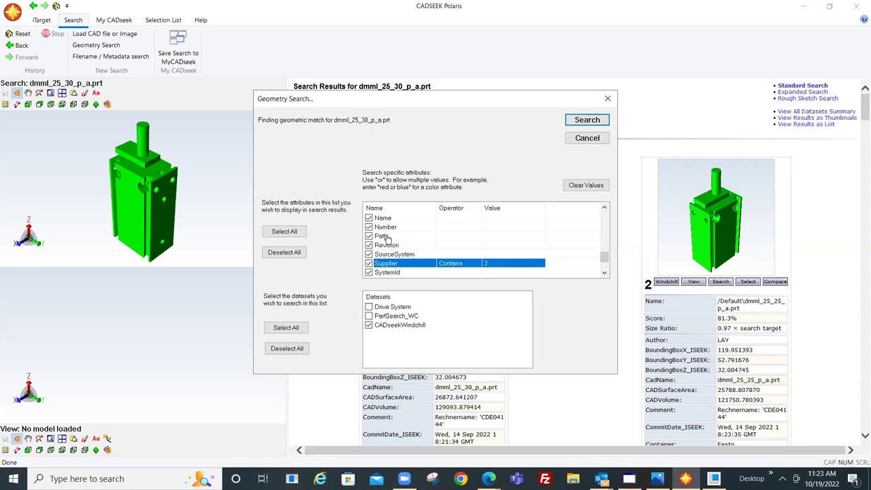
click(587, 121)
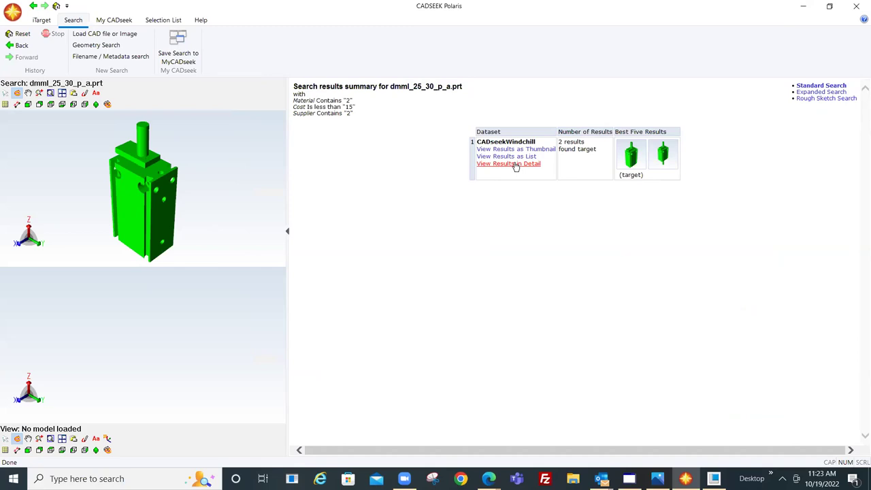
- Review detailed results for dmml_25_30_p_a.prt (100%) and dmml_25_15_p_a_s2.prt (62.5%)
click(516, 165)
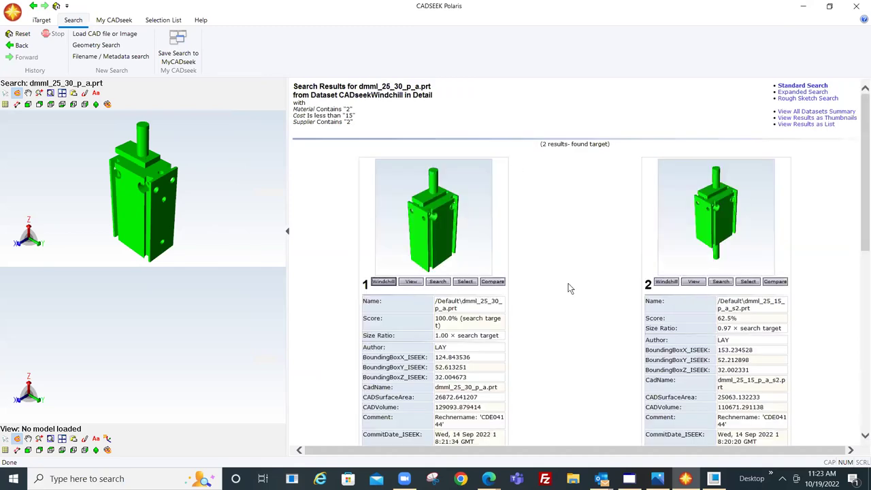
scroll(569, 288, down, 5)
scroll(527, 303, down, 1)
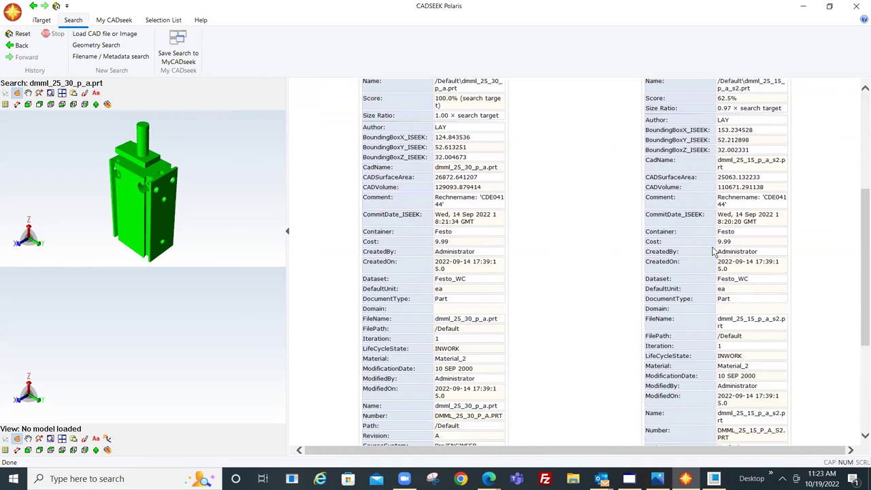
scroll(580, 297, down, 3)
scroll(581, 297, down, 1)
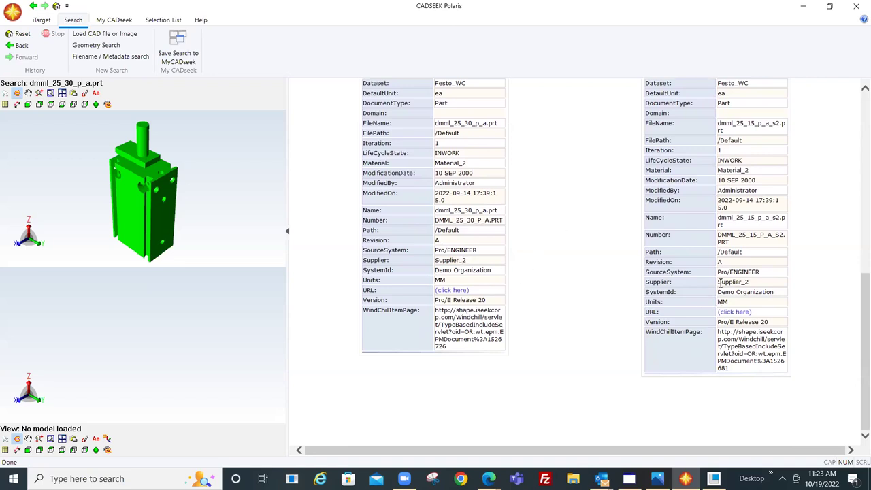
scroll(602, 314, up, 3)
scroll(601, 314, up, 5)
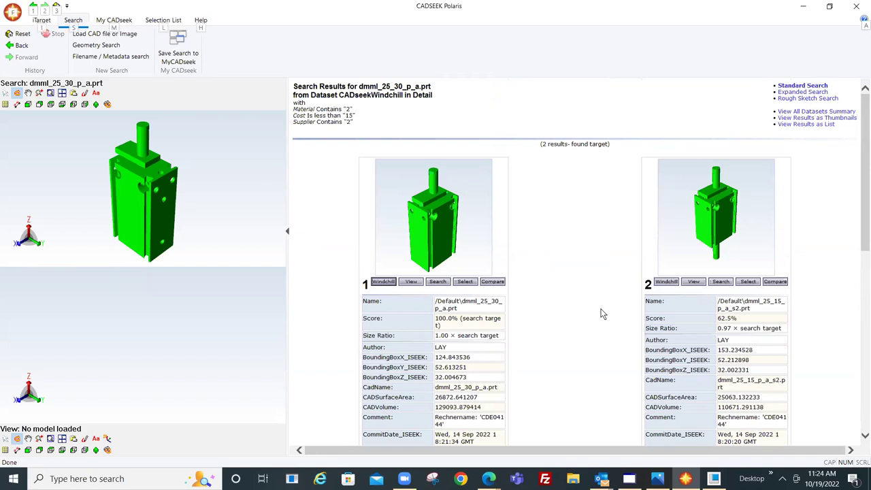
- Switch to the Creo Parametric window using Alt+Tab
key(alt+Tab)
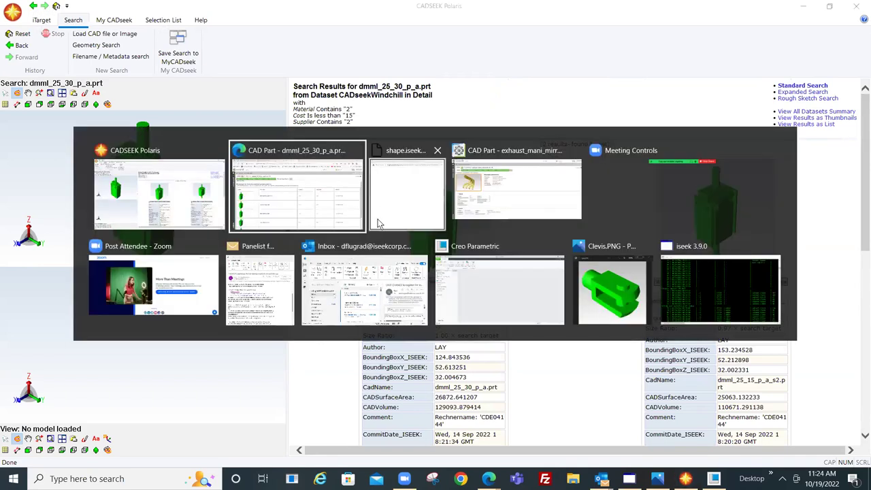
click(495, 296)
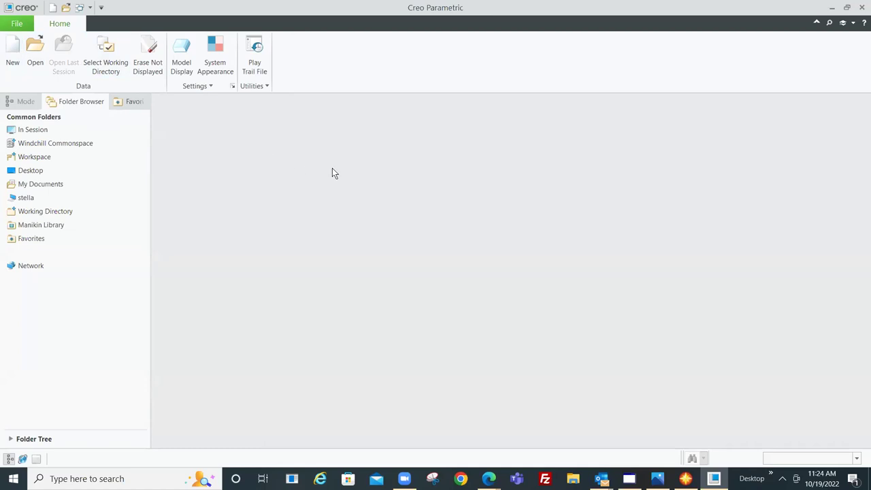
- Show the Windows task switcher listing CADSEEK Polaris, Windchill and other windows
key(alt+Tab)
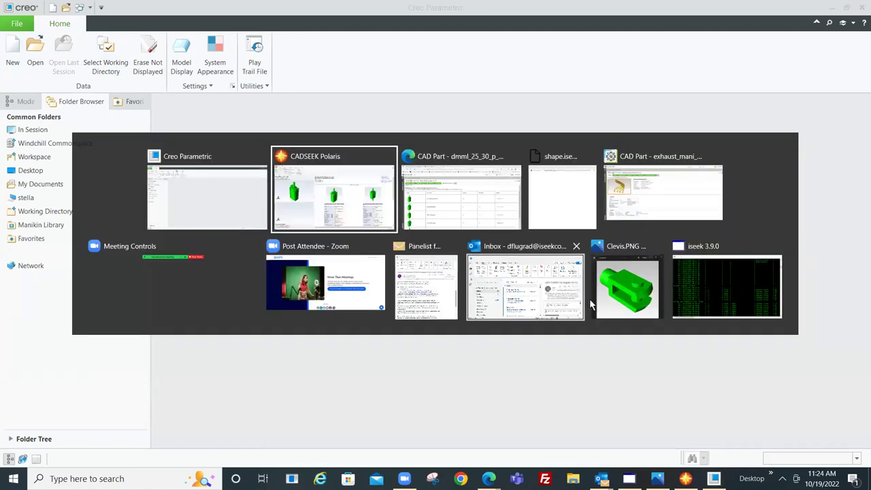
- View the green clevis in Clevis.PNG in Photos, then minimize it
click(610, 289)
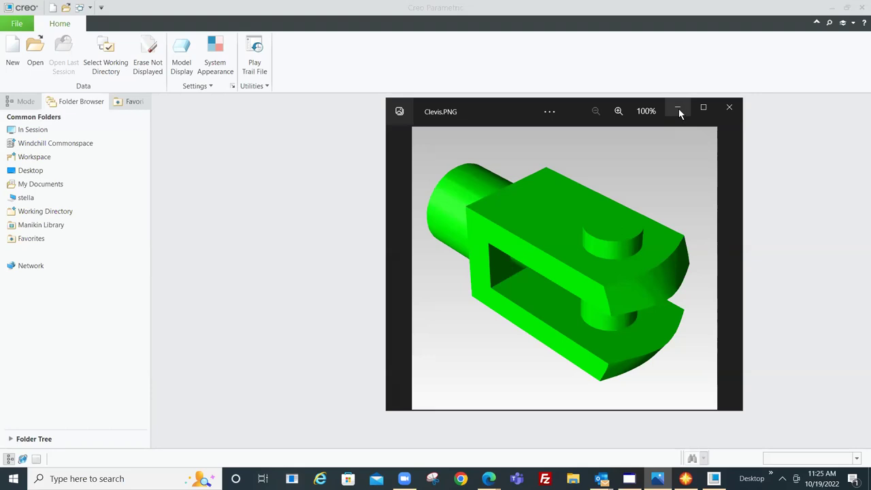
click(679, 113)
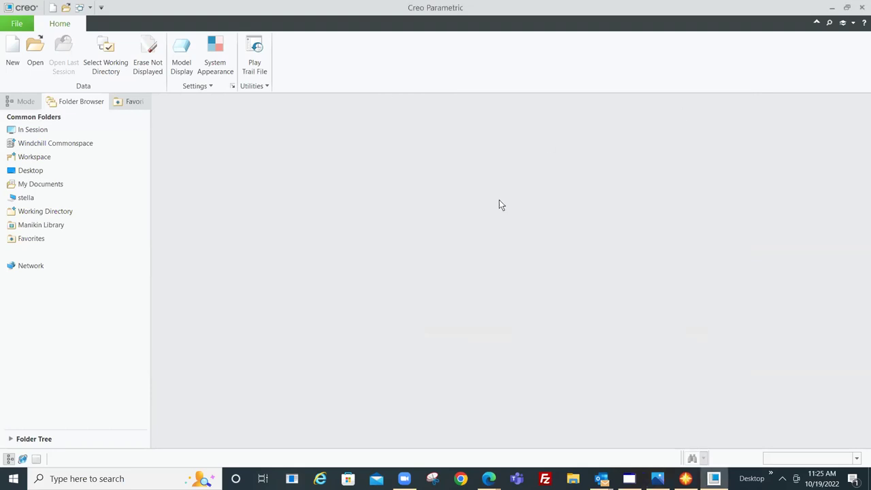
- Create a new part using the solid_part_mmks_abs template instead of the default
click(12, 49)
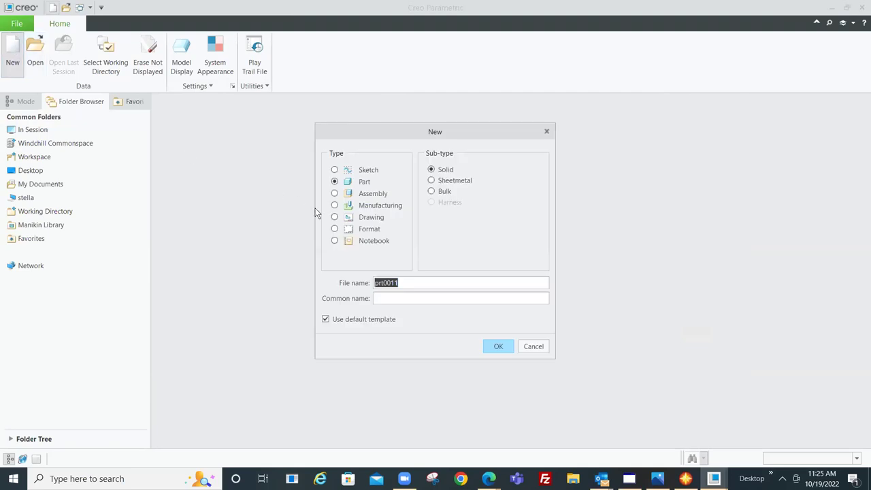
click(326, 319)
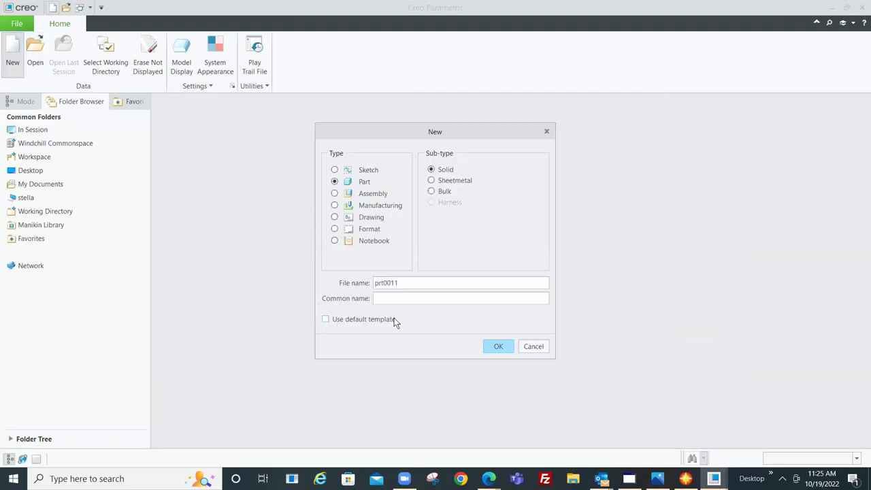
click(498, 348)
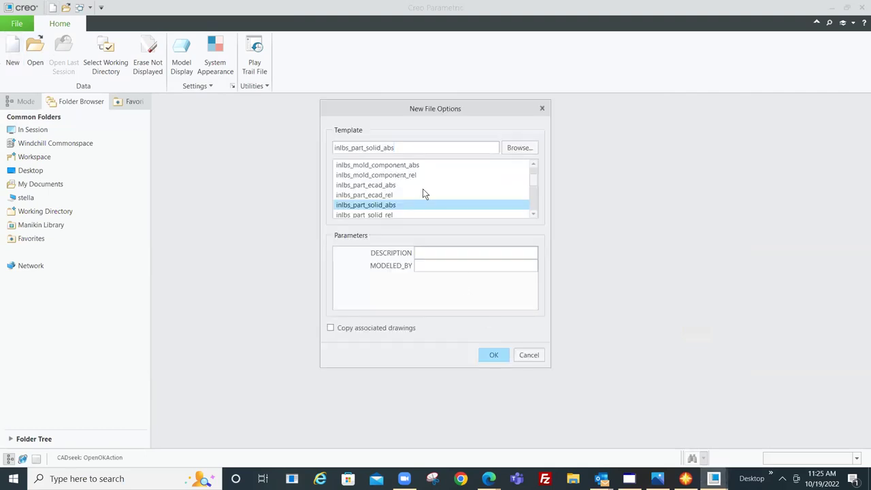
scroll(424, 192, down, 1)
scroll(424, 191, down, 2)
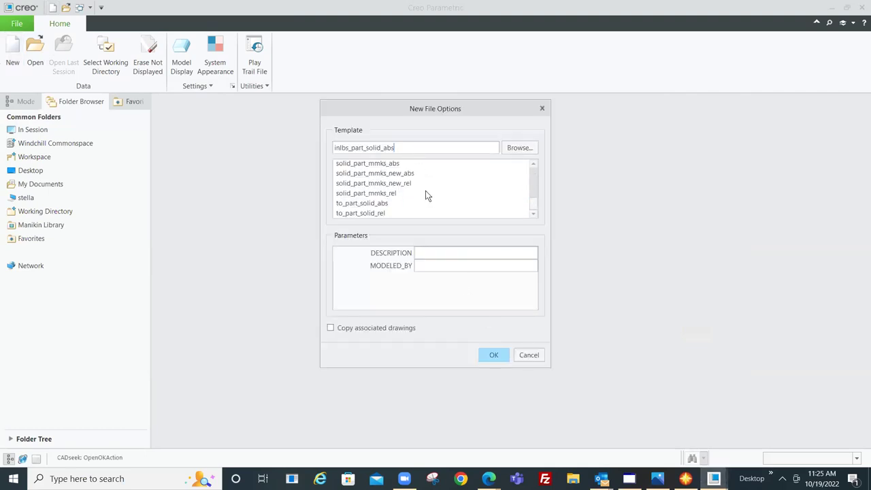
click(389, 164)
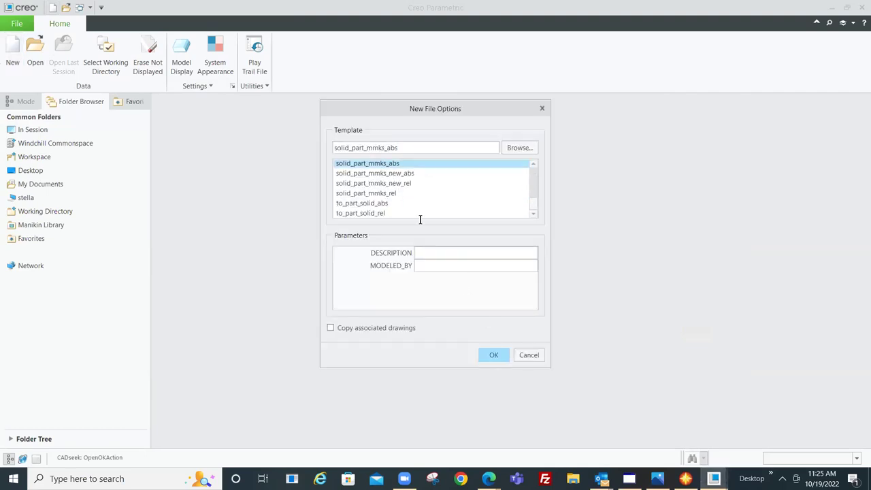
click(494, 355)
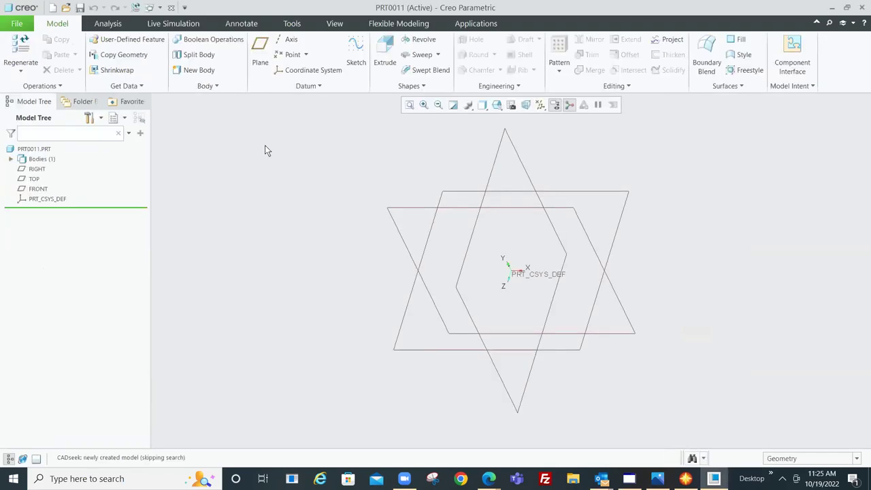
- Start a new sketch on the FRONT datum plane
click(356, 49)
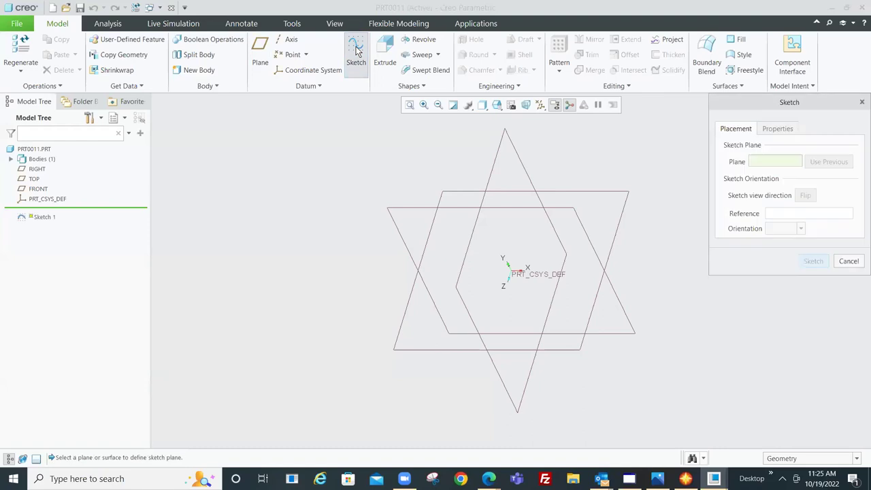
click(406, 208)
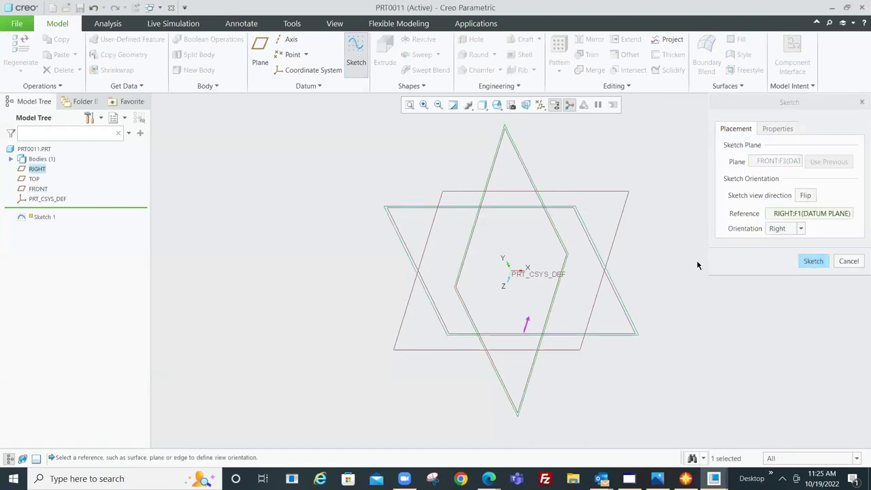
click(811, 259)
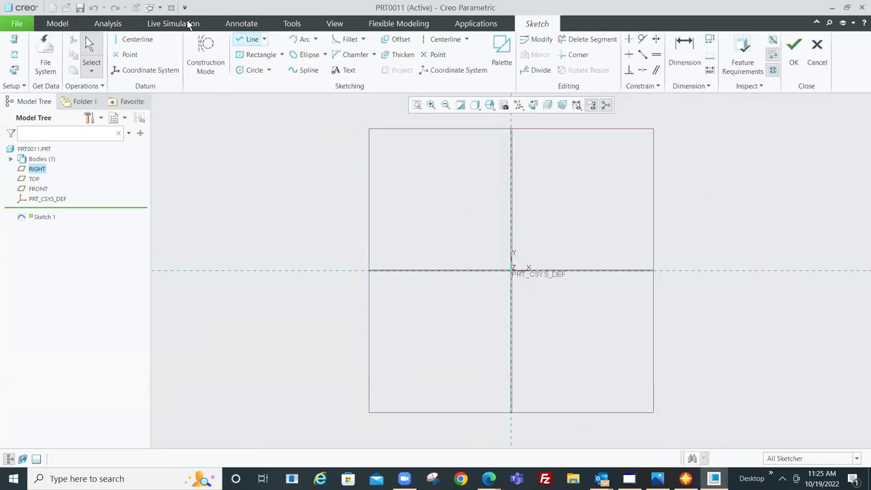
- Draw a center rectangle anchored at the sketch origin
click(281, 55)
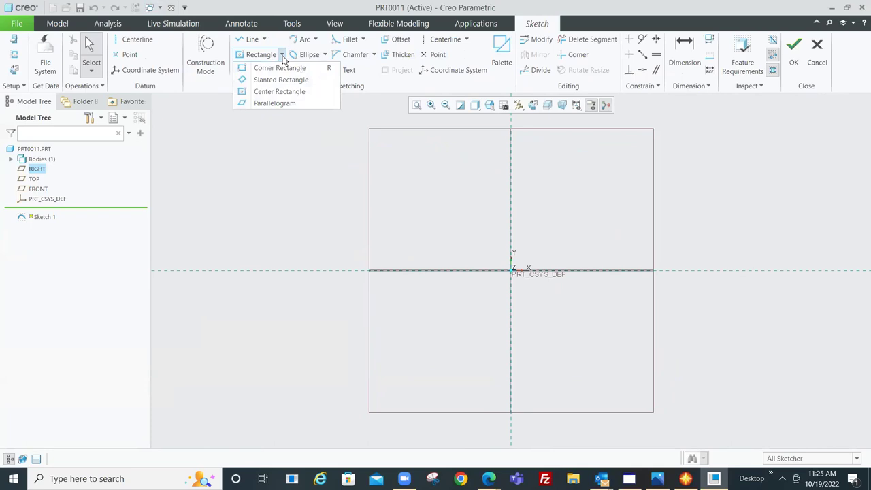
click(275, 92)
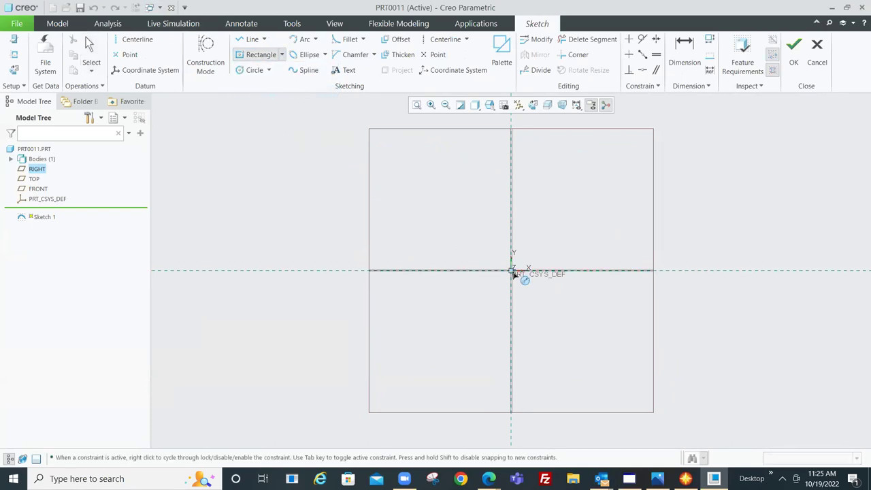
click(514, 273)
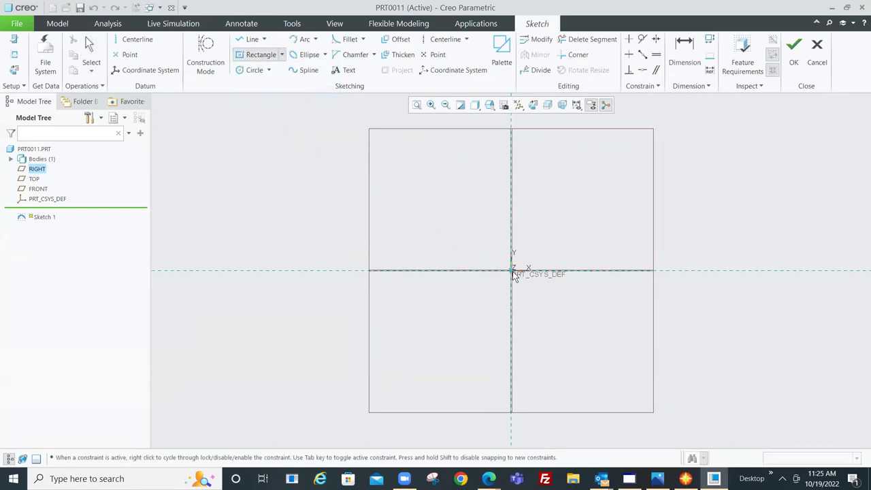
click(577, 157)
- Dimension the rectangle 105 tall and 55 wide, then refit the view
click(687, 49)
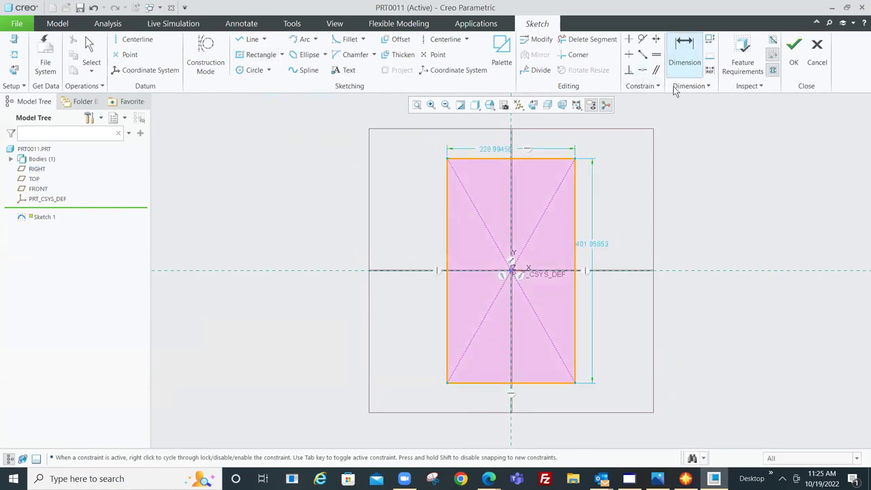
double_click(587, 246)
text(1)
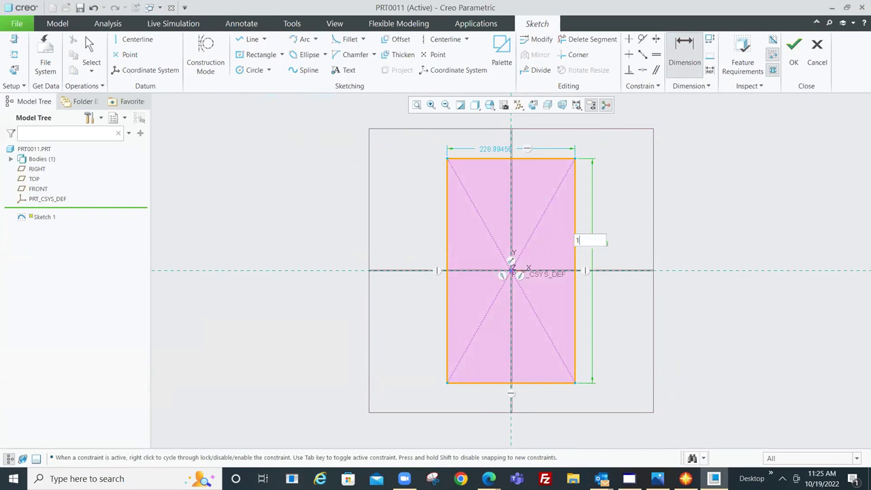
text(05)
key(Return)
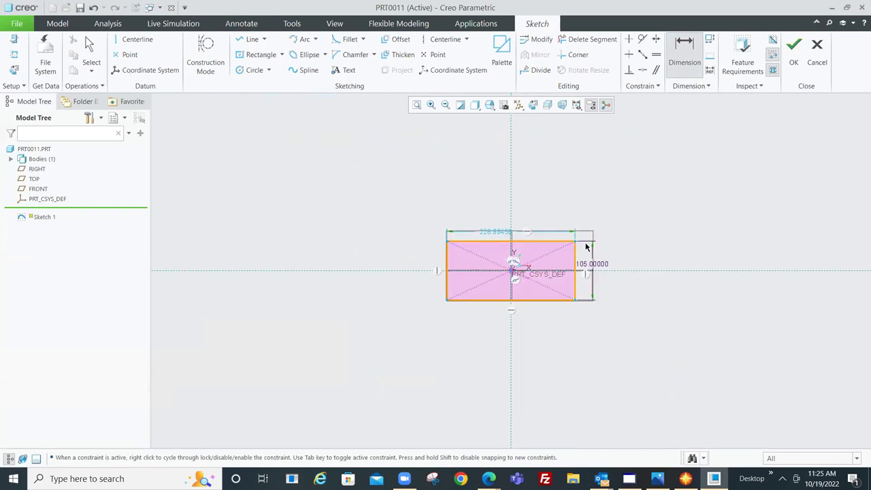
double_click(495, 232)
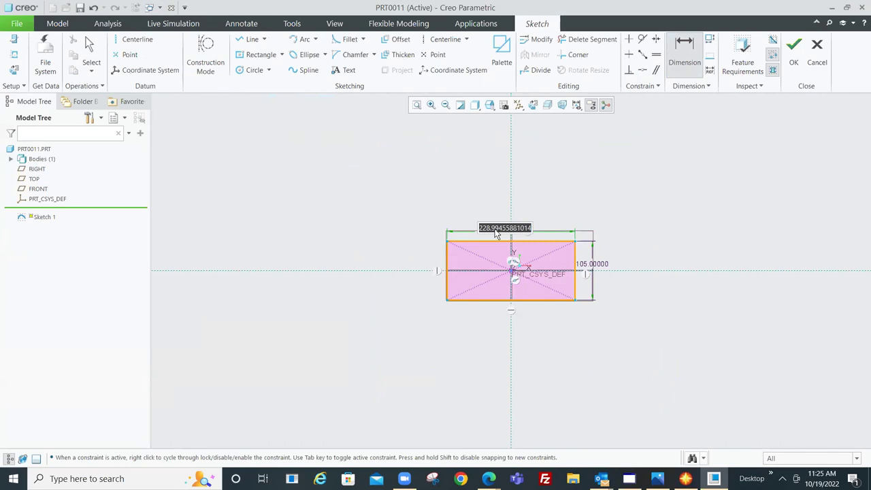
text(55)
key(Return)
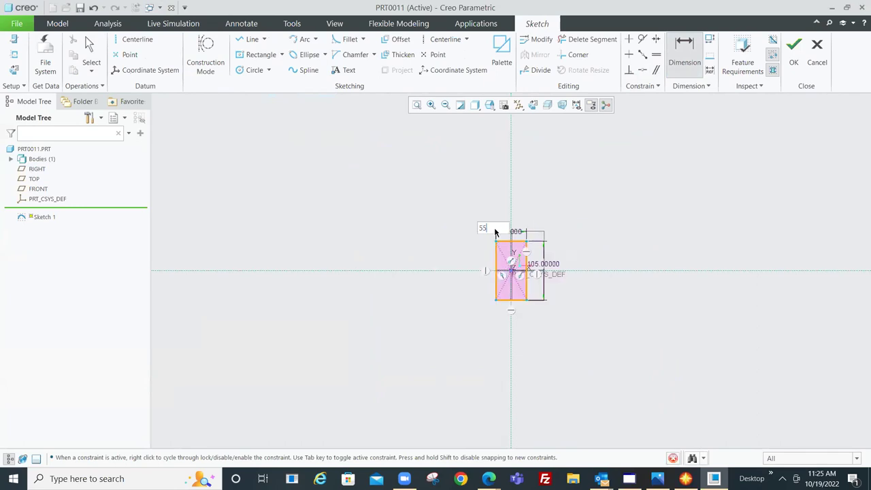
click(416, 105)
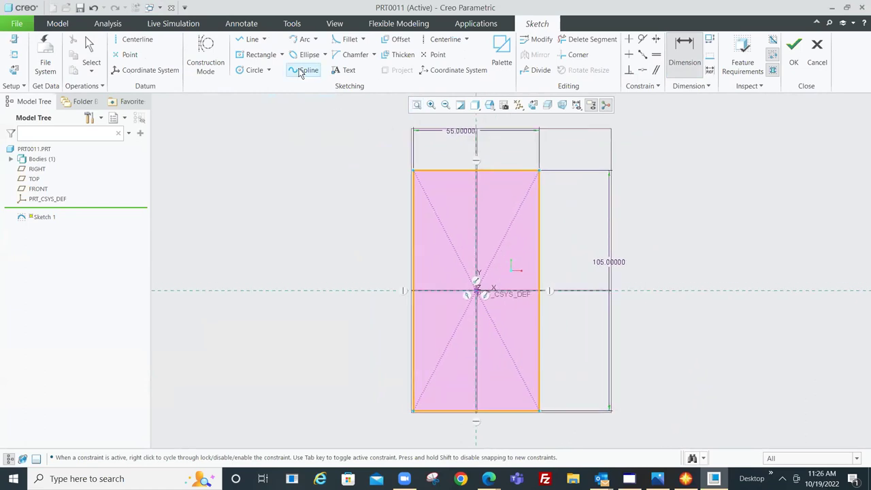
- Draw an inner center rectangle reaching the outer rectangle's top edge
click(281, 57)
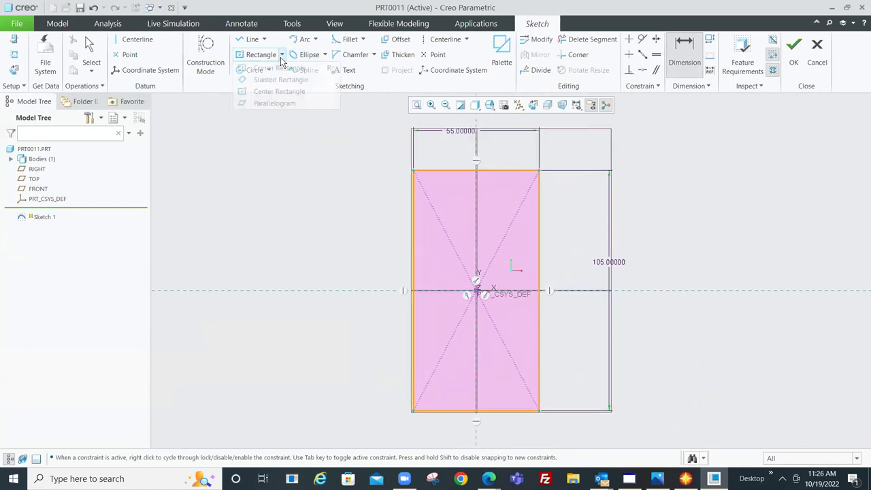
click(278, 92)
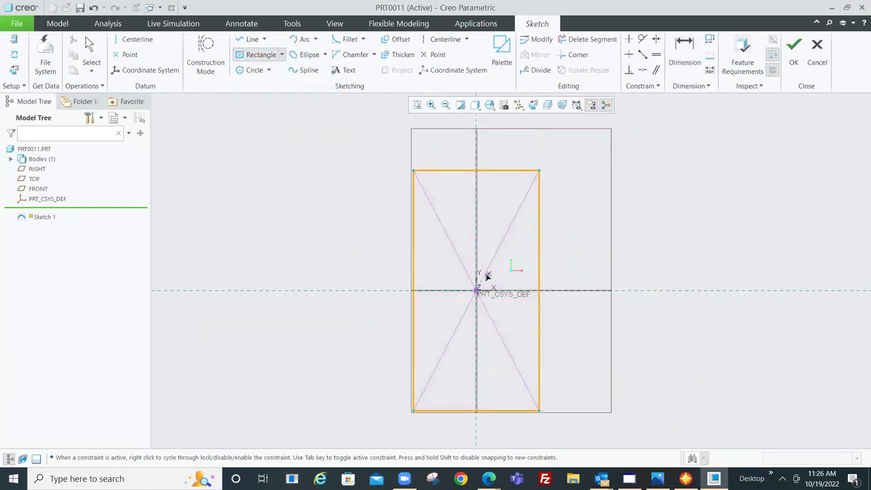
click(478, 269)
click(503, 172)
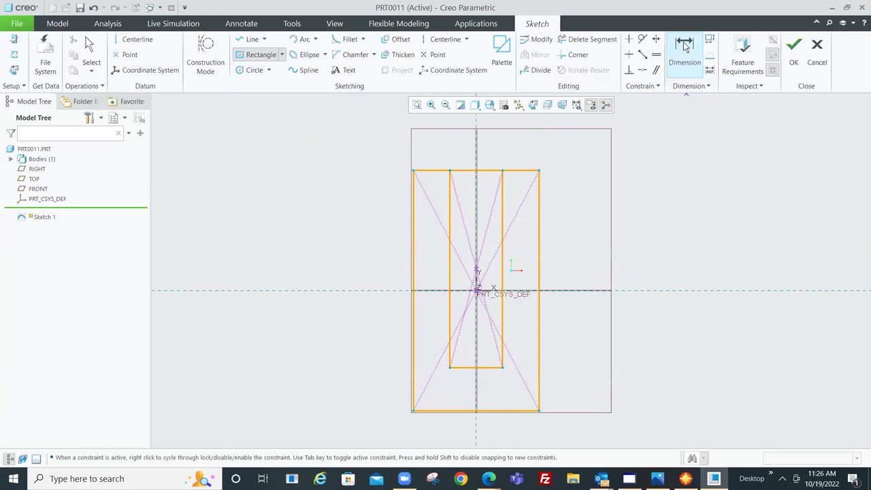
- Set the inner rectangle to 90 high and 30 wide
click(684, 49)
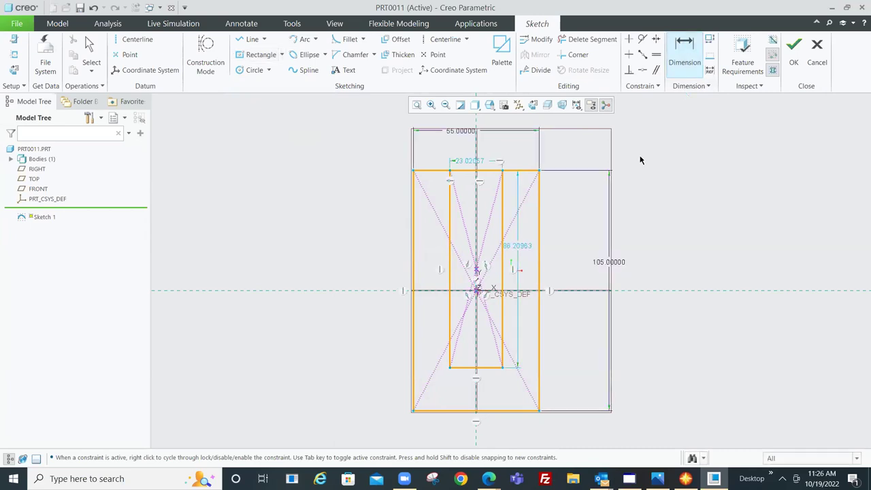
double_click(508, 250)
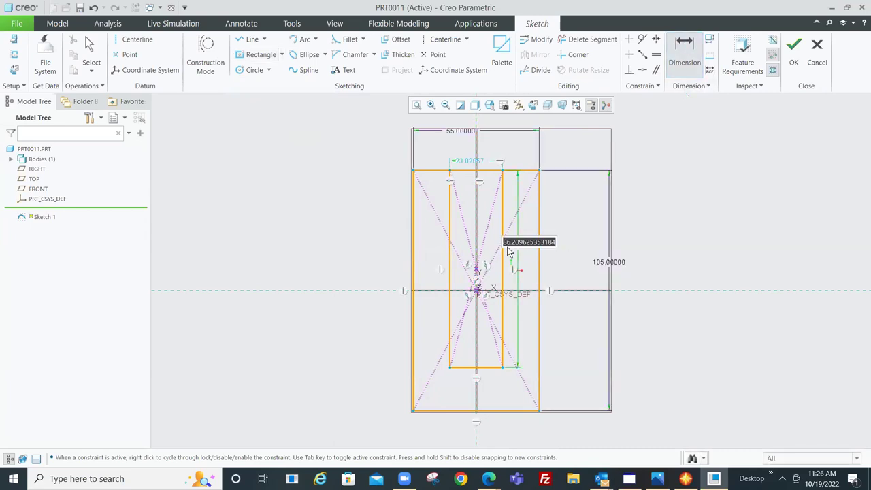
text(90)
key(Return)
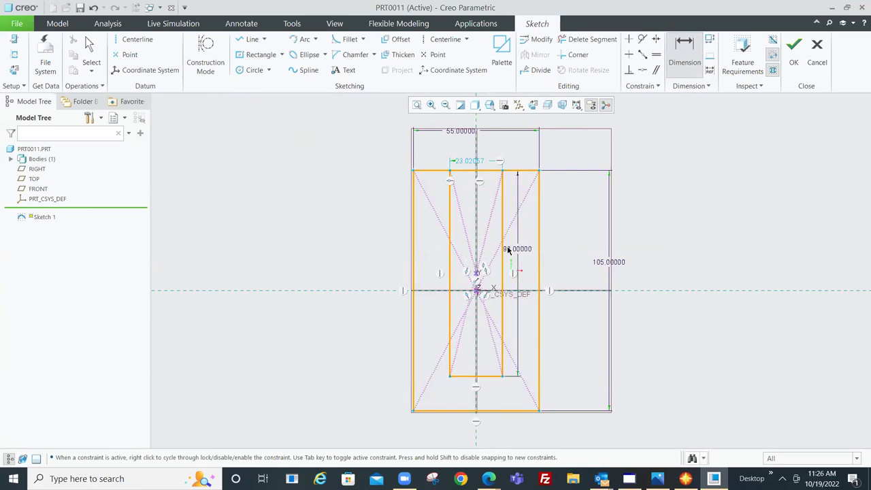
click(461, 160)
double_click(461, 160)
text(30)
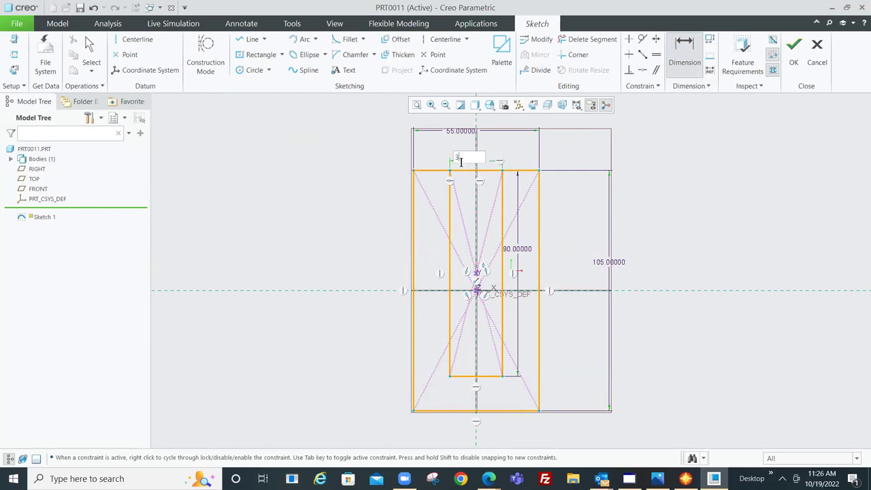
key(Return)
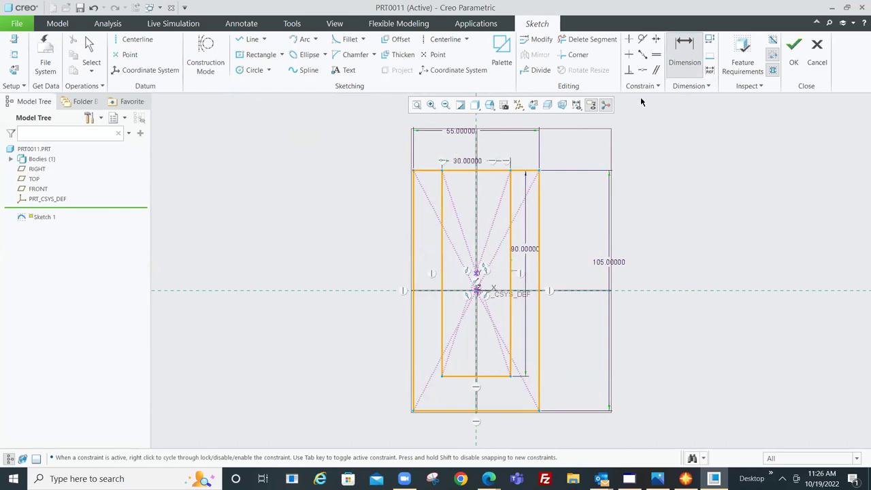
- Delete the top edge segments to open the slot and finish the sketch
click(593, 40)
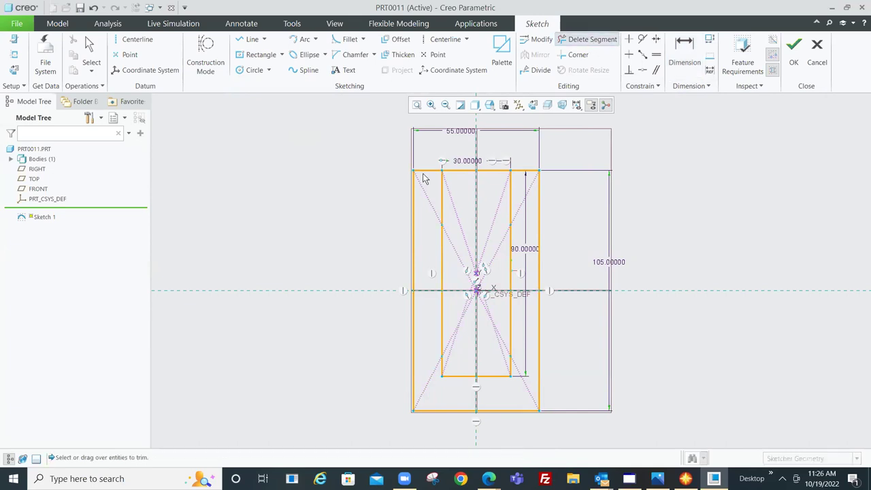
click(460, 172)
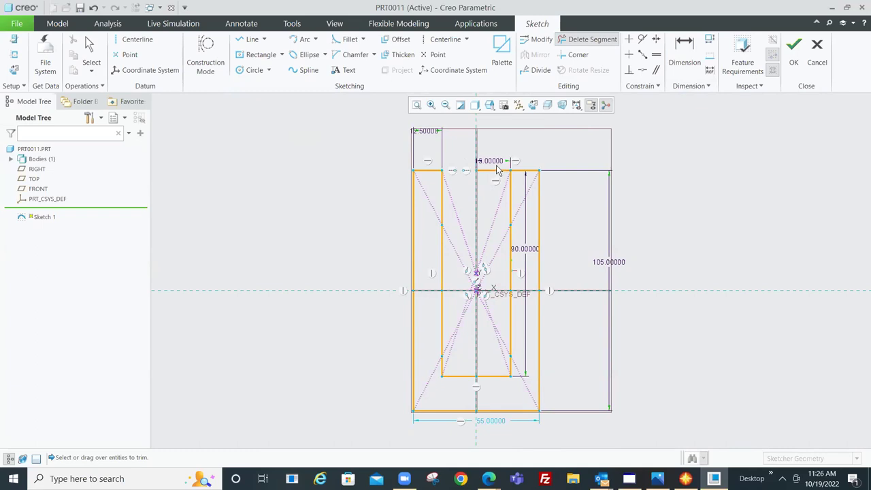
click(496, 171)
click(496, 171)
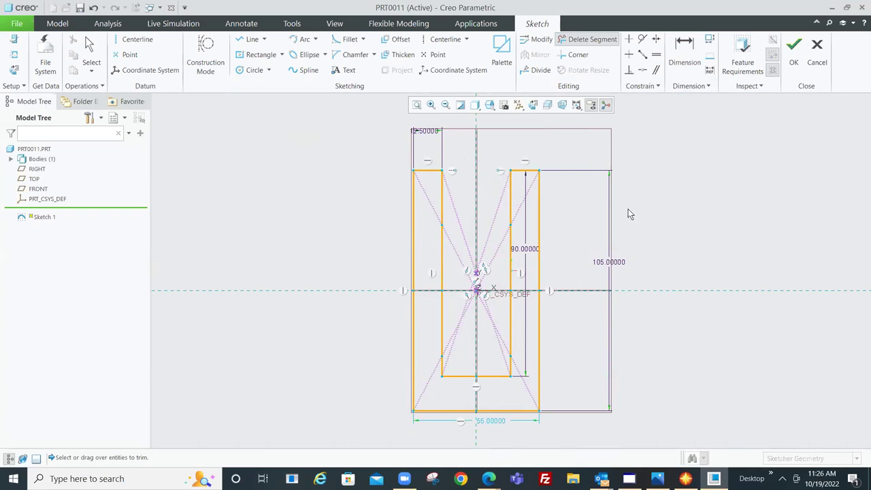
click(794, 51)
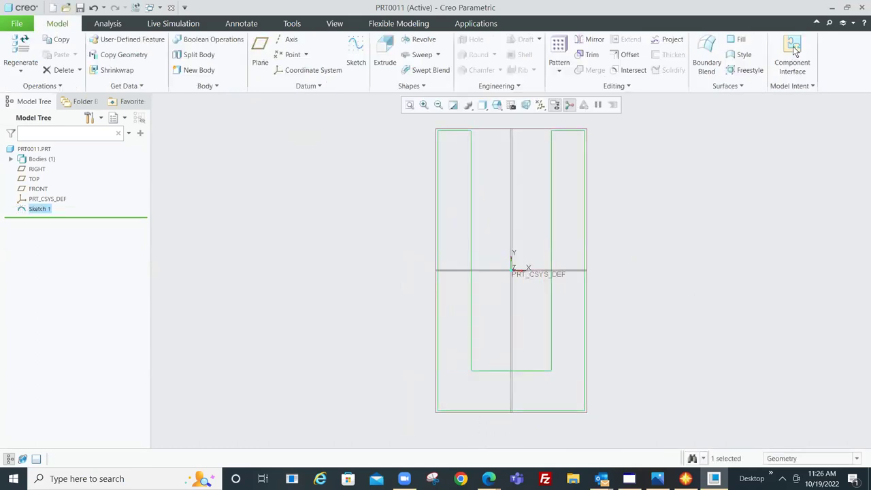
- Extrude the U-shaped sketch to a depth of 55
click(384, 47)
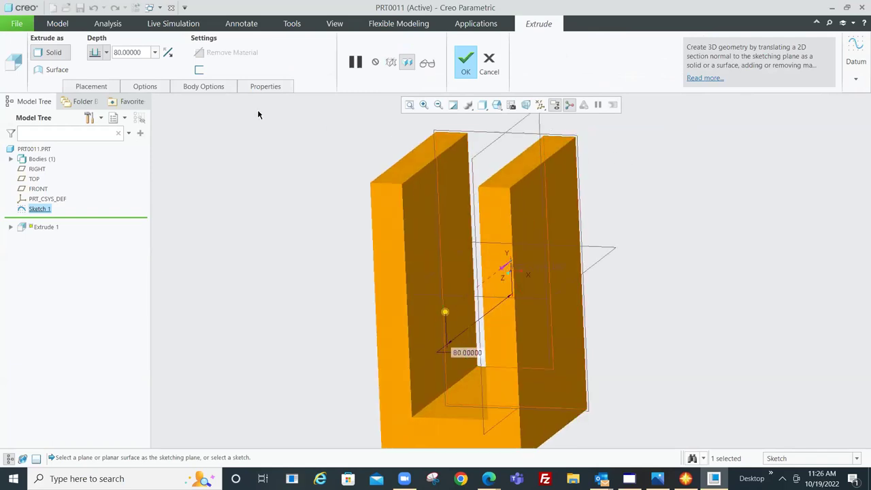
double_click(125, 53)
text(55)
key(Return)
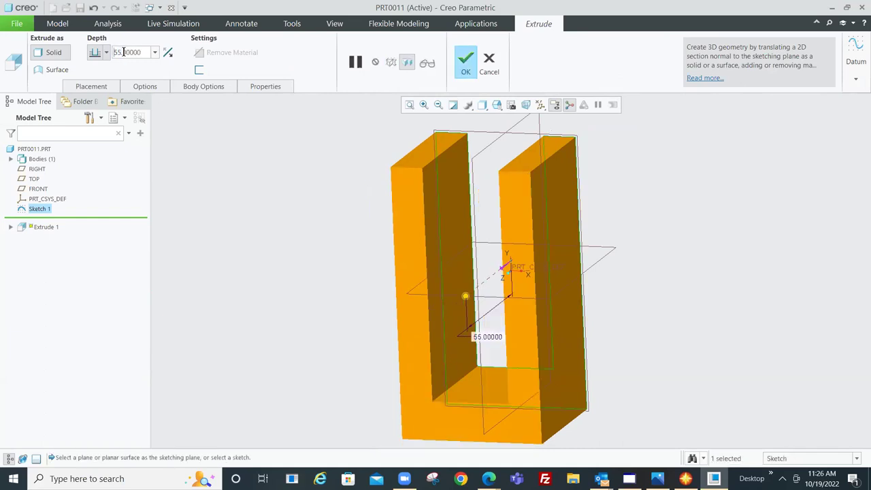
click(409, 104)
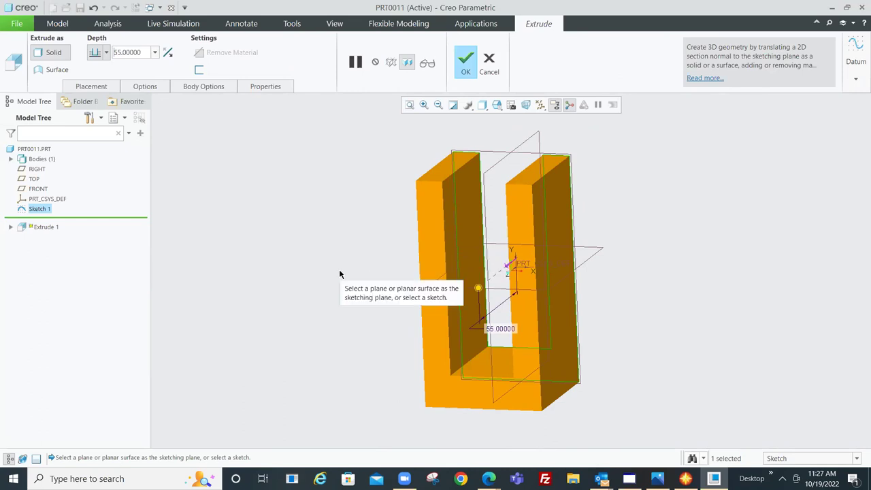
click(469, 61)
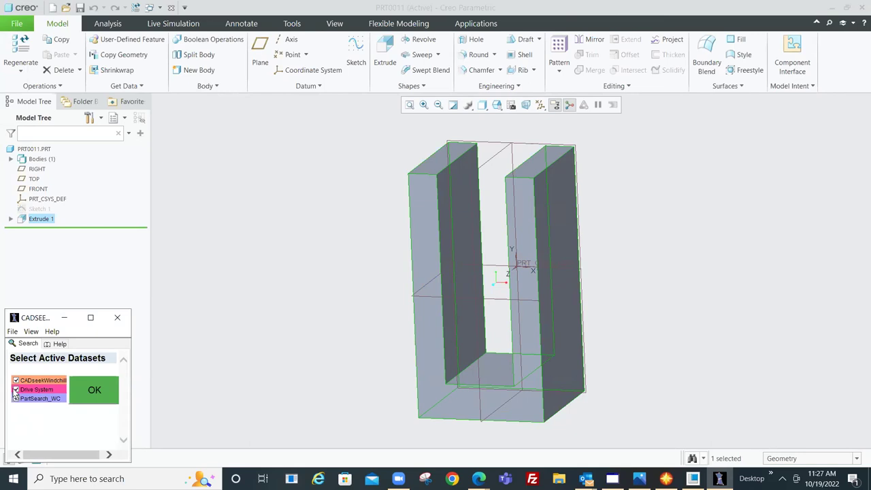
- Run the CADSEEK search without the Drive System dataset, then orbit to the part's base
click(16, 389)
click(95, 388)
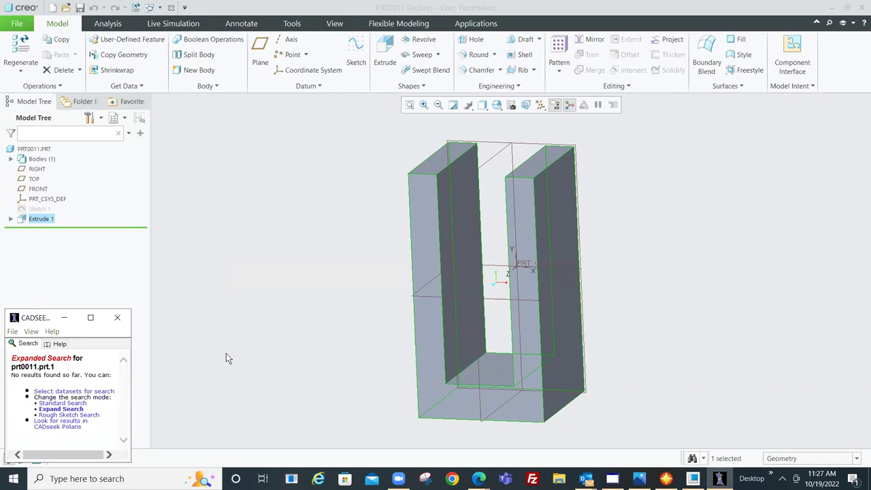
mouse_move(226, 351)
middle_down()
mouse_move(211, 319)
mouse_move(184, 298)
mouse_move(221, 302)
middle_up()
middle_drag(225, 291, 228, 282)
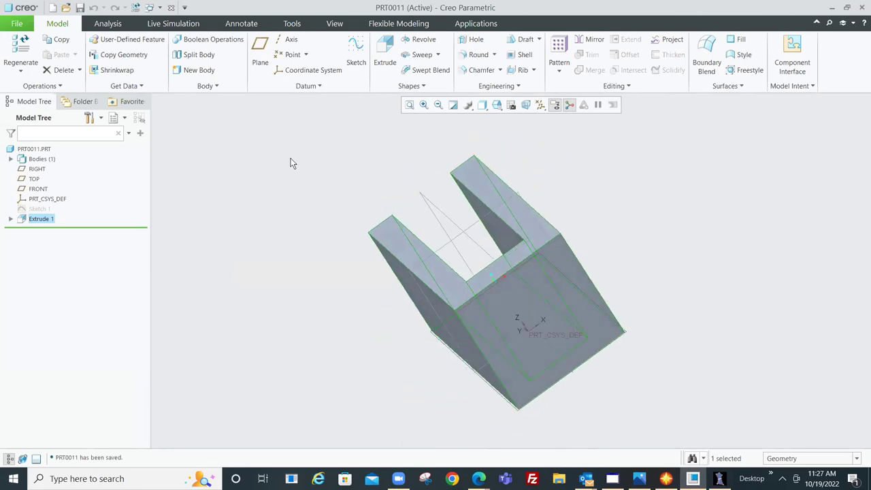
- Sketch a center-and-point circle at the origin on the block's end face
click(354, 49)
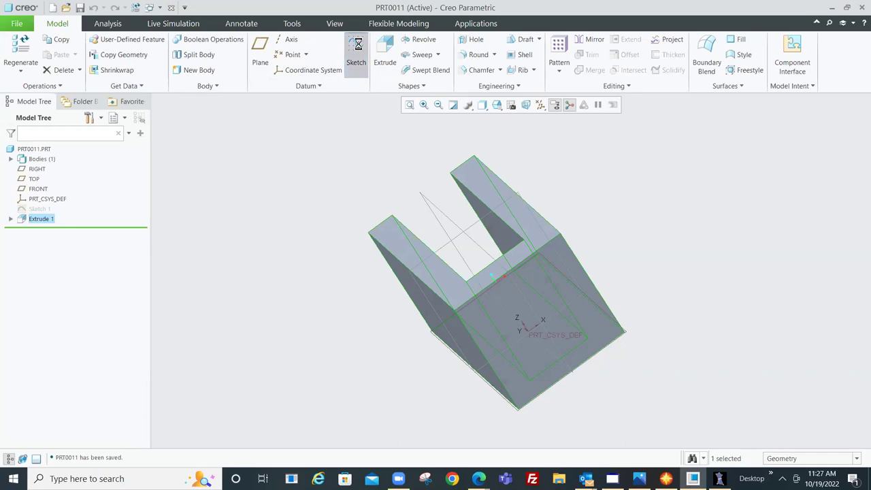
click(519, 361)
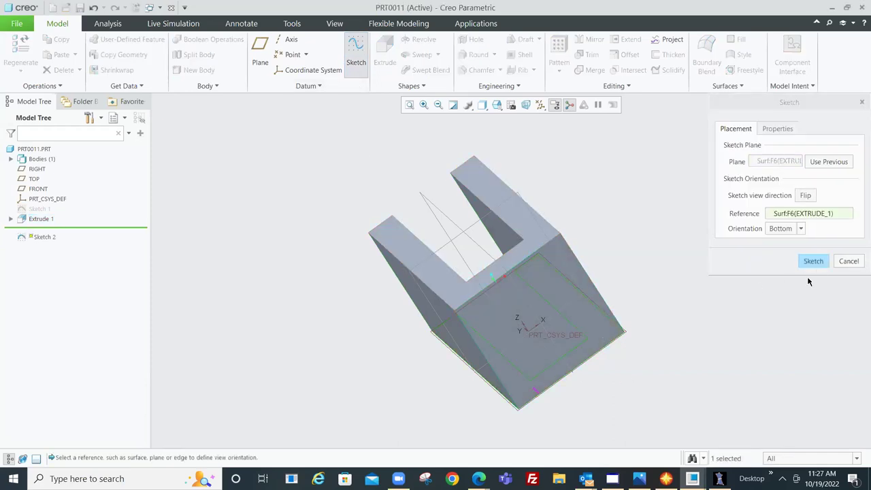
click(813, 260)
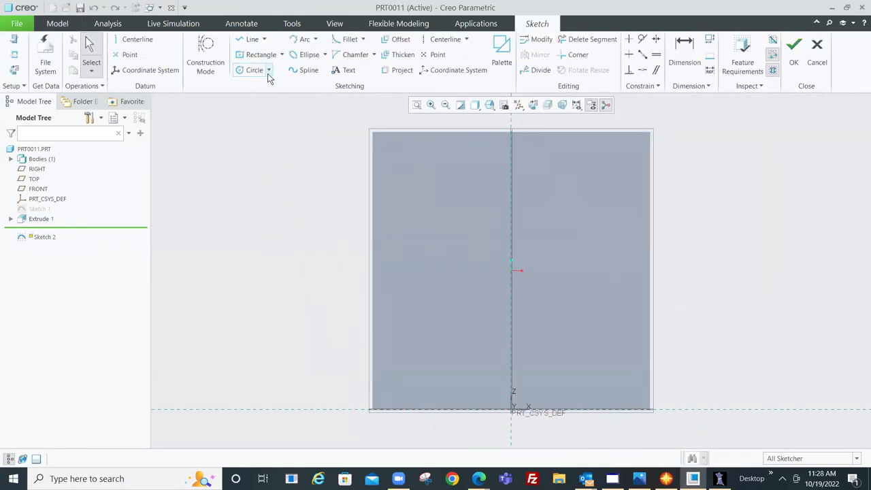
click(269, 72)
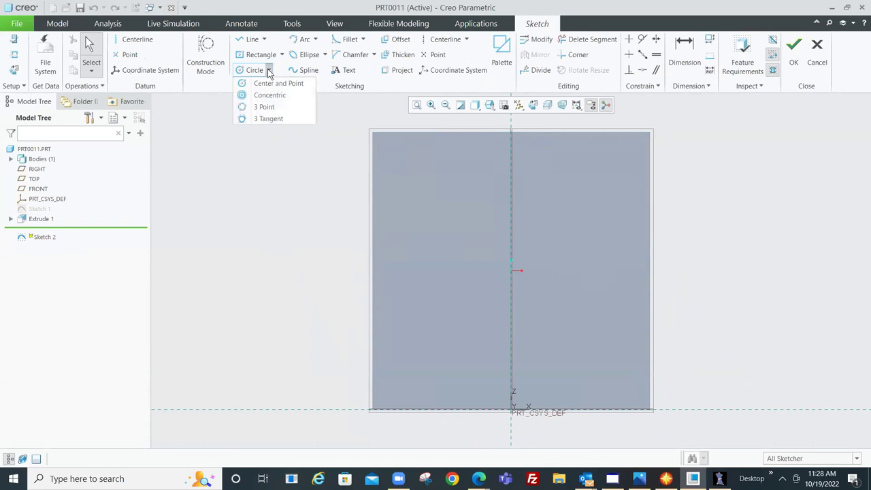
click(271, 83)
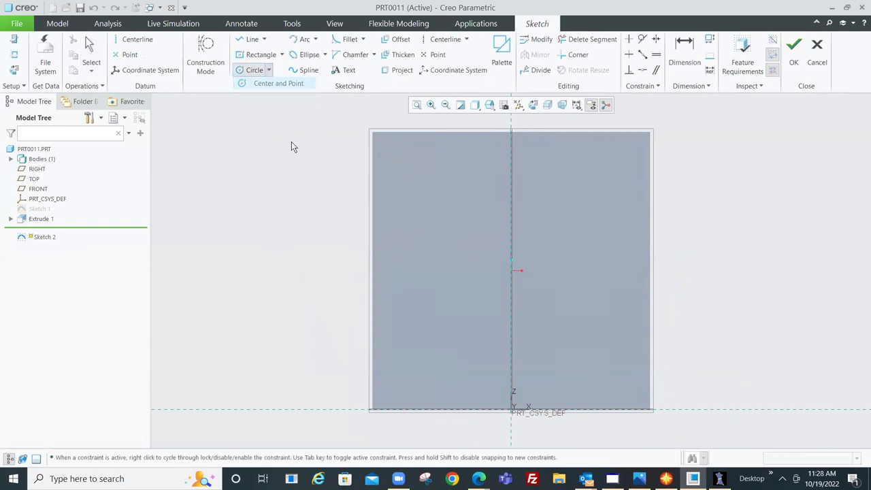
click(512, 270)
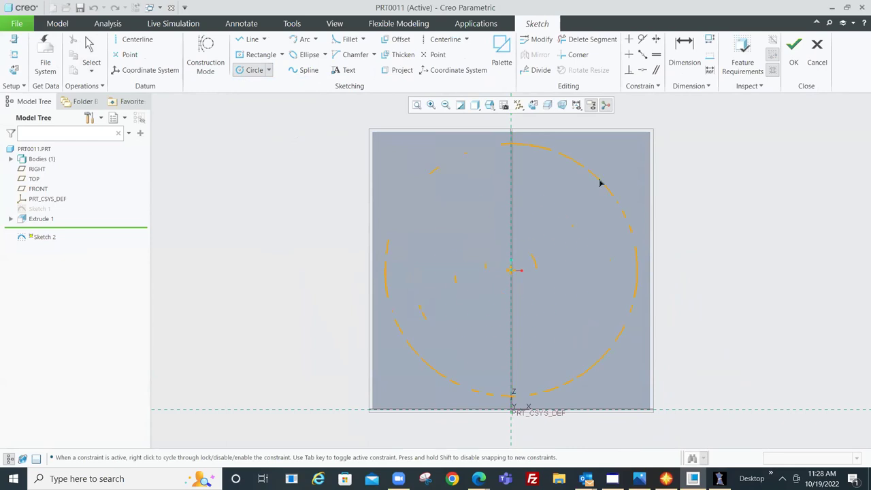
click(602, 190)
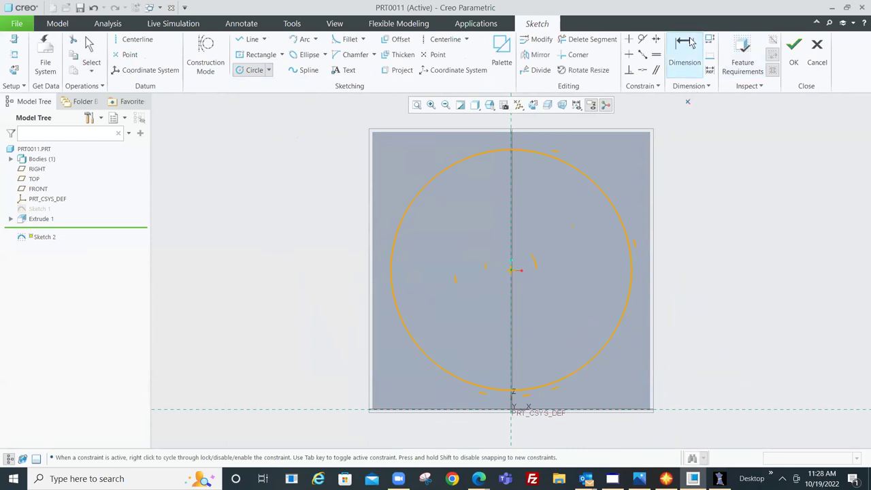
- Set the circle's diameter to 40 and finish the sketch
click(684, 51)
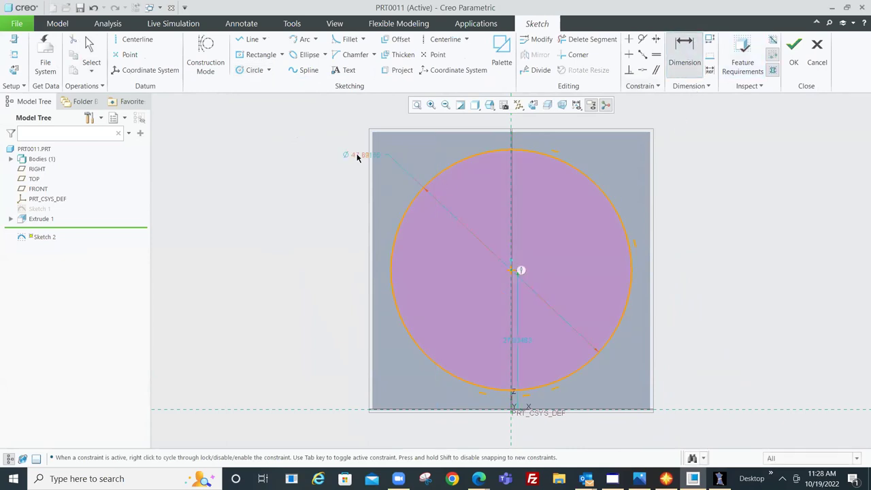
double_click(357, 157)
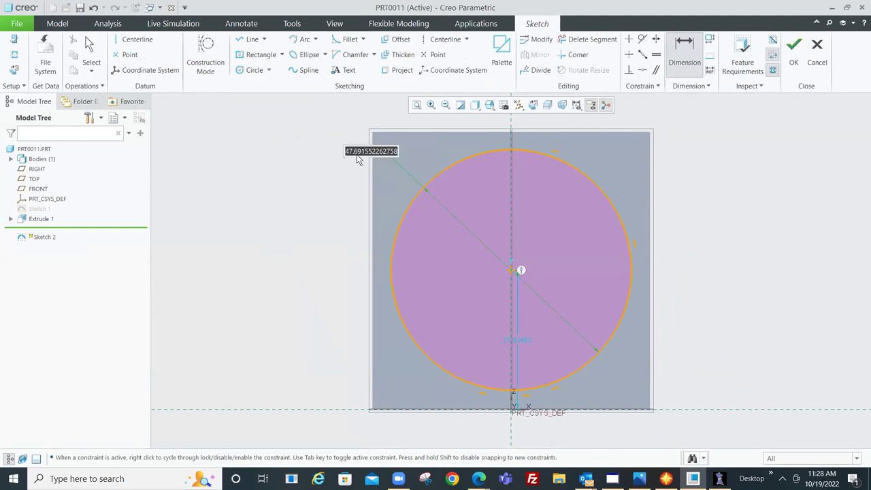
text(40)
key(Return)
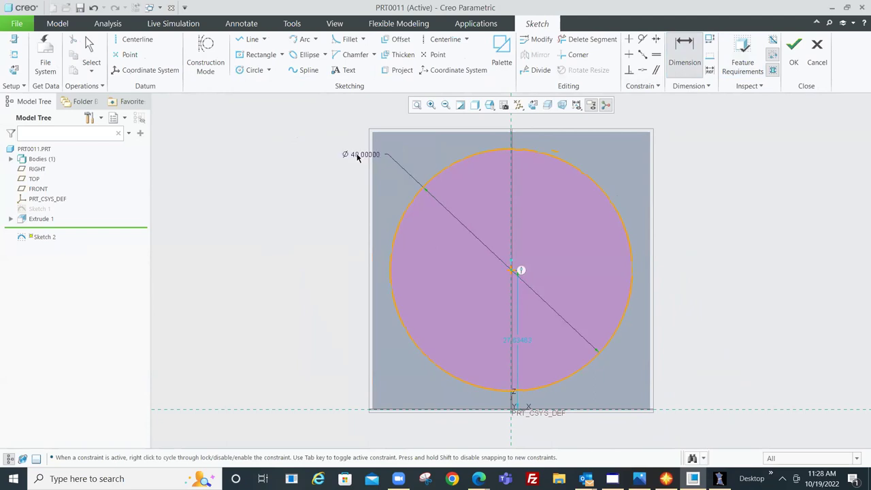
click(794, 51)
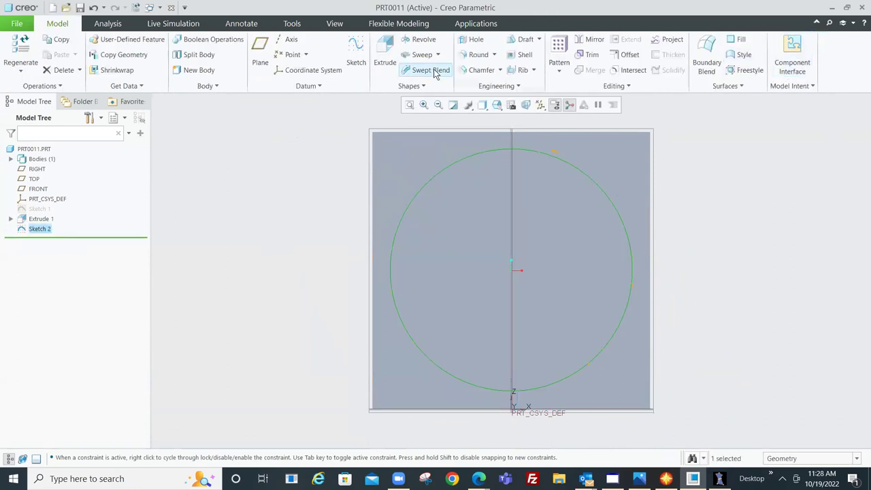
- Extrude the circle sketch 40 deep into a cylinder
click(384, 53)
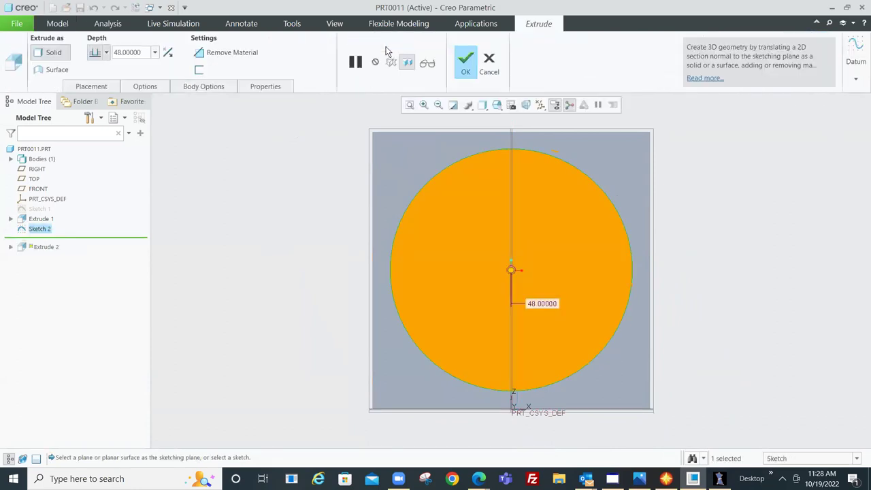
middle_drag(697, 156, 457, 149)
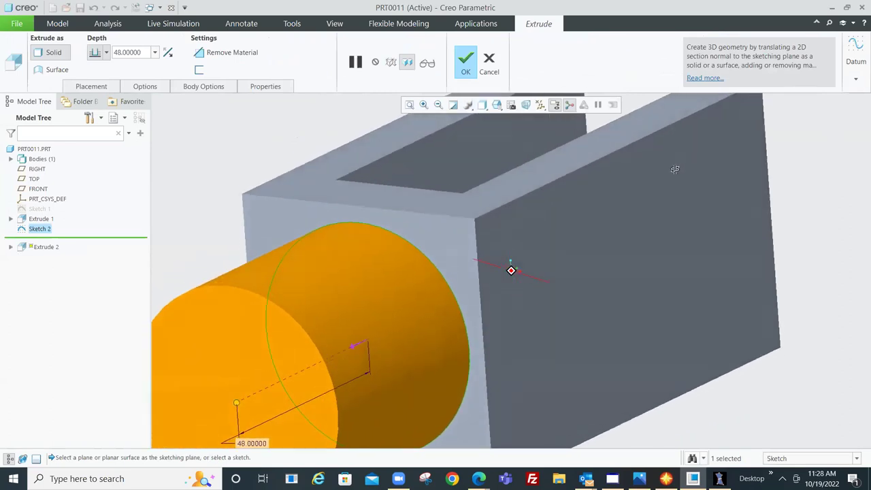
double_click(139, 52)
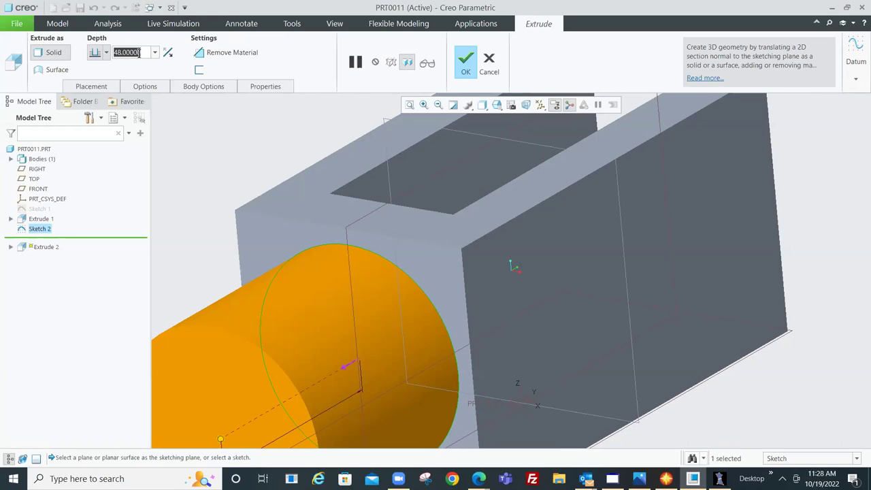
text(40)
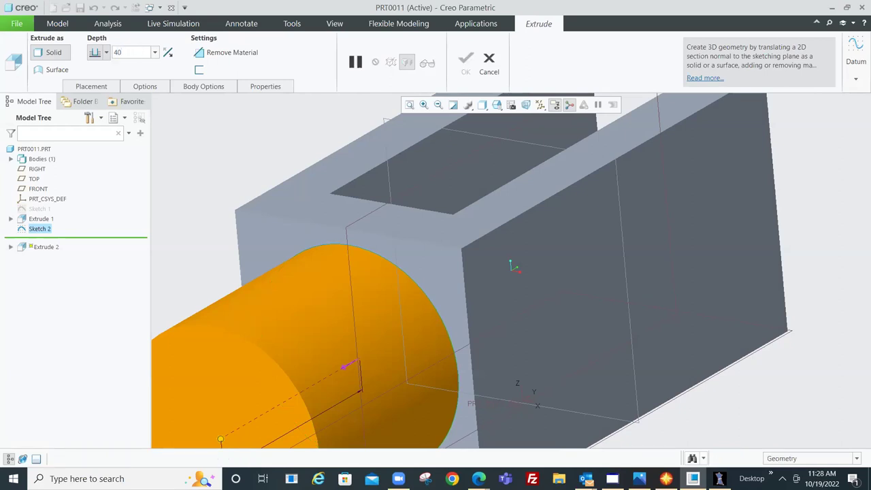
key(Return)
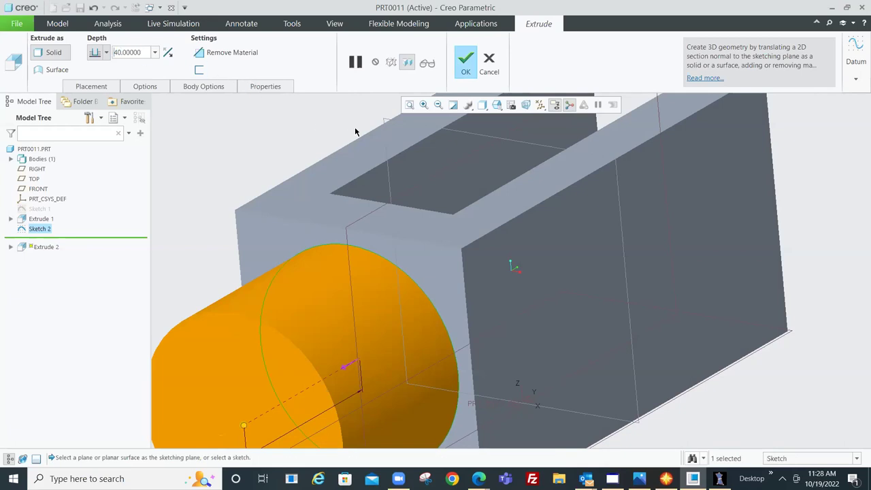
click(409, 105)
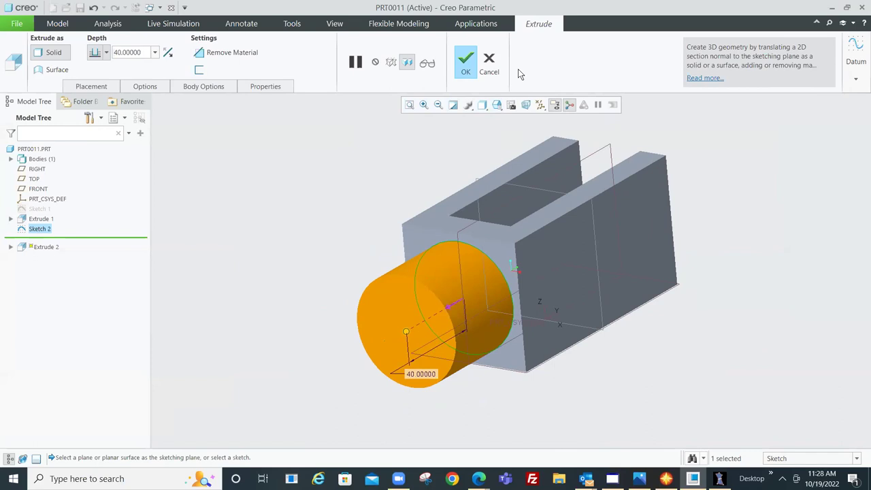
click(463, 63)
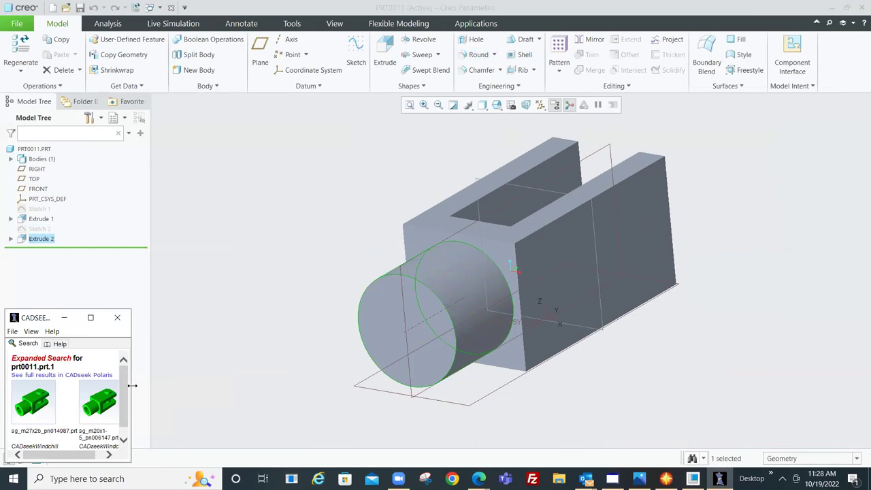
- Widen the CADSEEK panel and open the full results in CADSEEK Polaris
drag(132, 386, 149, 383)
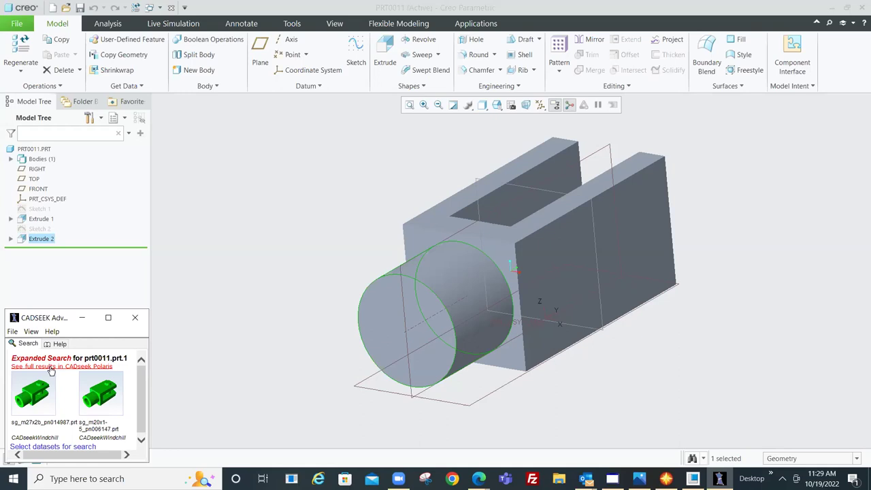
click(51, 367)
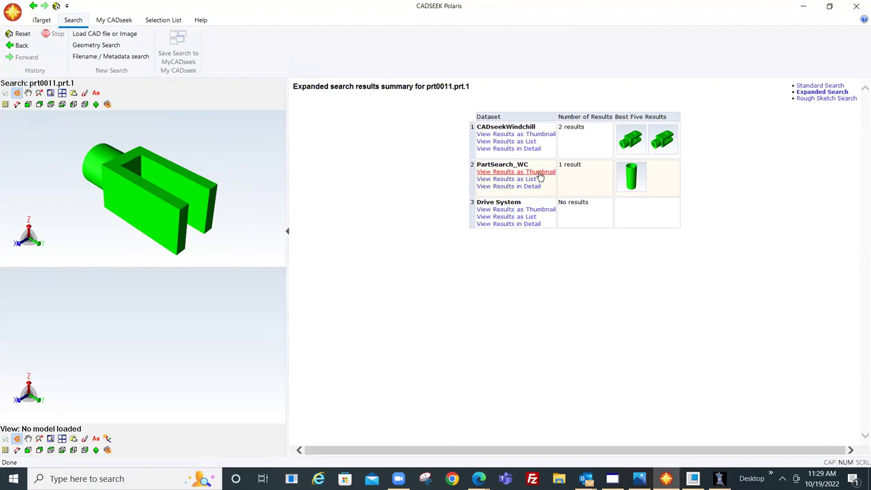
- Open the View Results details for the CADseekWindchill dataset
click(526, 151)
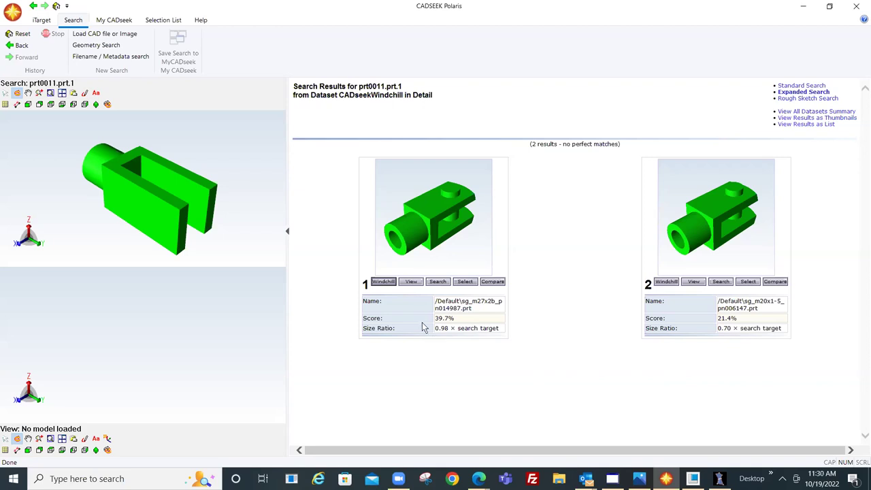
- Load match sg_m27x2b_pn014987.prt and rotate it and the searched part to compare
click(412, 282)
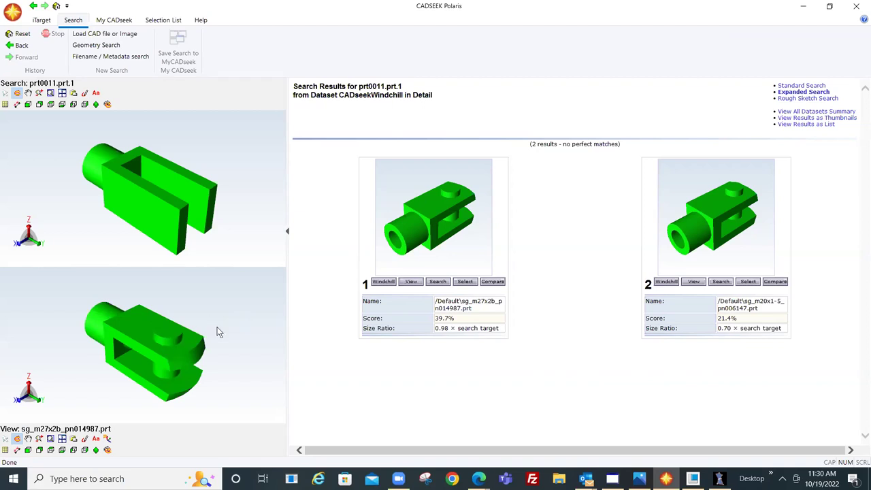
drag(126, 334, 184, 344)
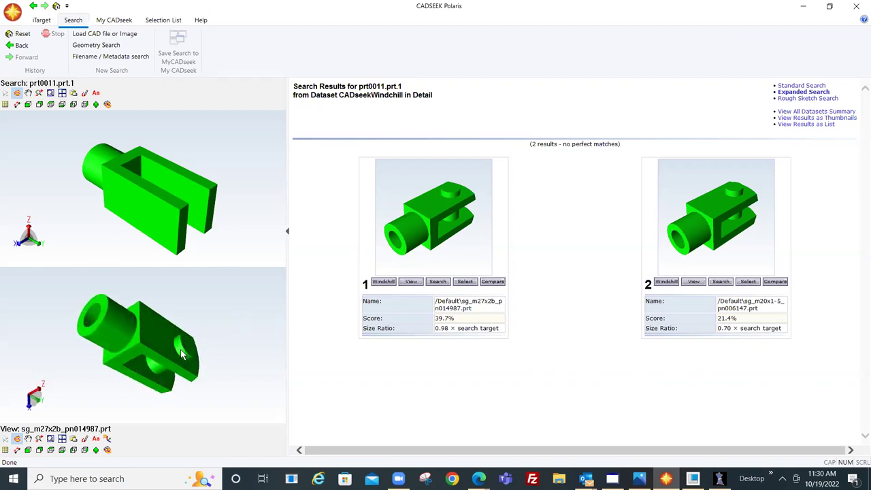
mouse_move(170, 197)
mouse_down()
mouse_move(210, 196)
mouse_move(210, 205)
mouse_up()
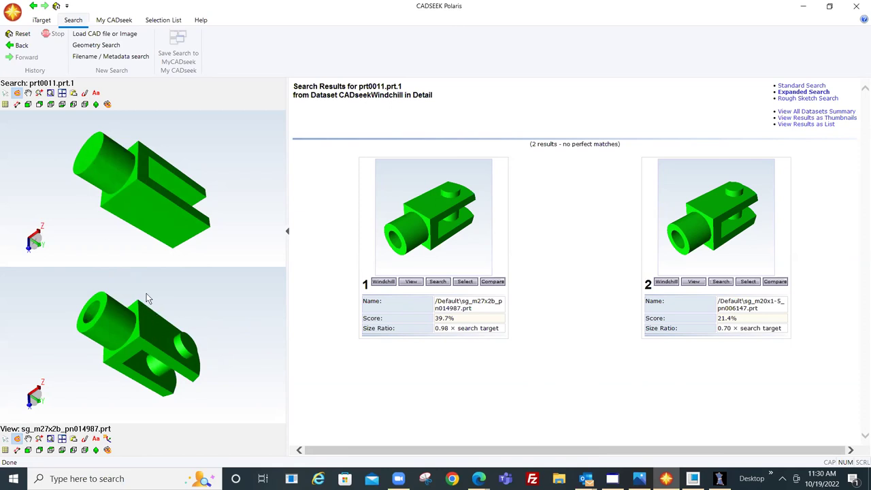
drag(149, 301, 134, 379)
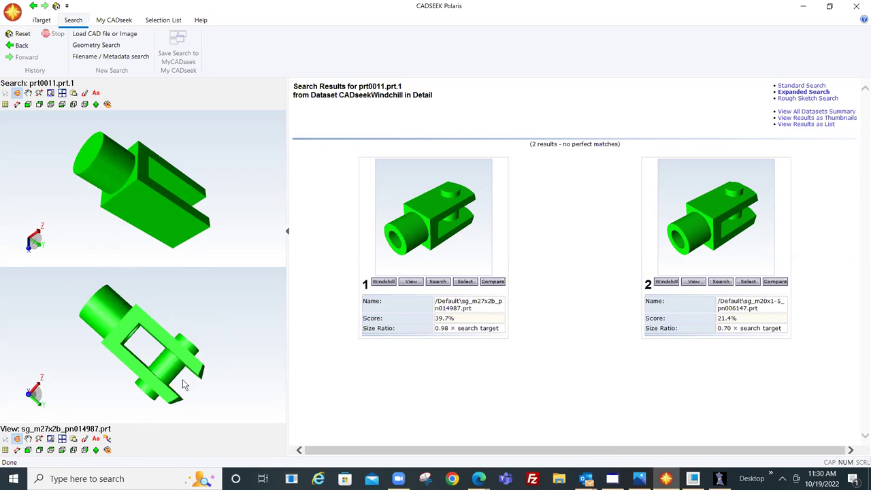
drag(168, 356, 177, 327)
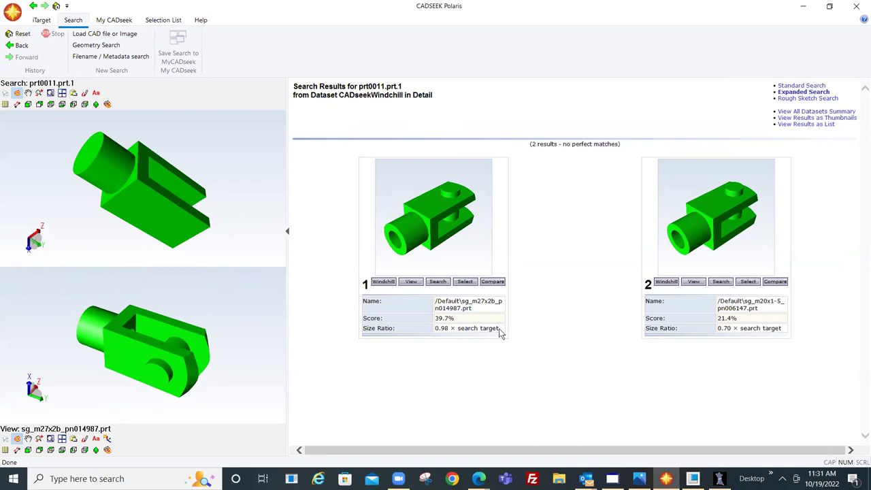
- Overlay clevis sg_m27x2b_pn014987.prt on the PRT0011 target and rotate the comparison to show differences
click(495, 283)
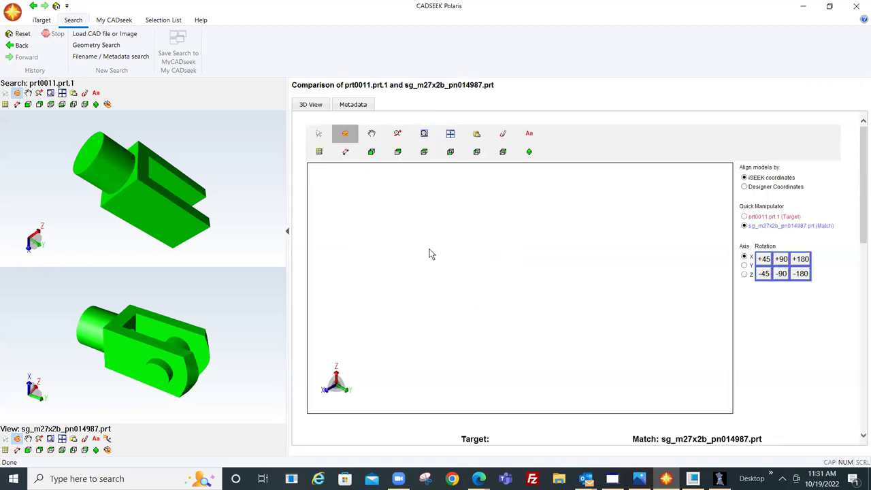
mouse_move(406, 288)
mouse_down()
mouse_move(501, 252)
mouse_move(477, 281)
mouse_move(638, 340)
mouse_move(652, 369)
mouse_move(661, 356)
mouse_move(590, 335)
mouse_move(607, 347)
mouse_move(602, 357)
mouse_move(563, 333)
mouse_move(558, 305)
mouse_move(561, 345)
mouse_up()
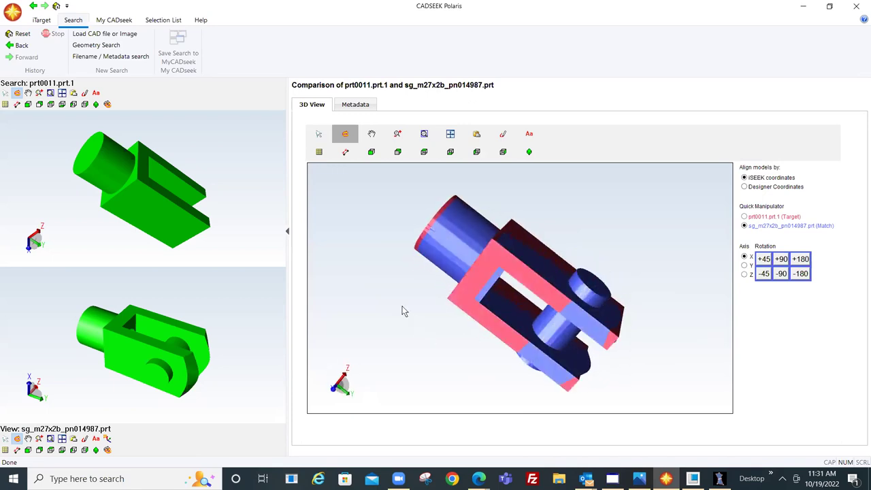